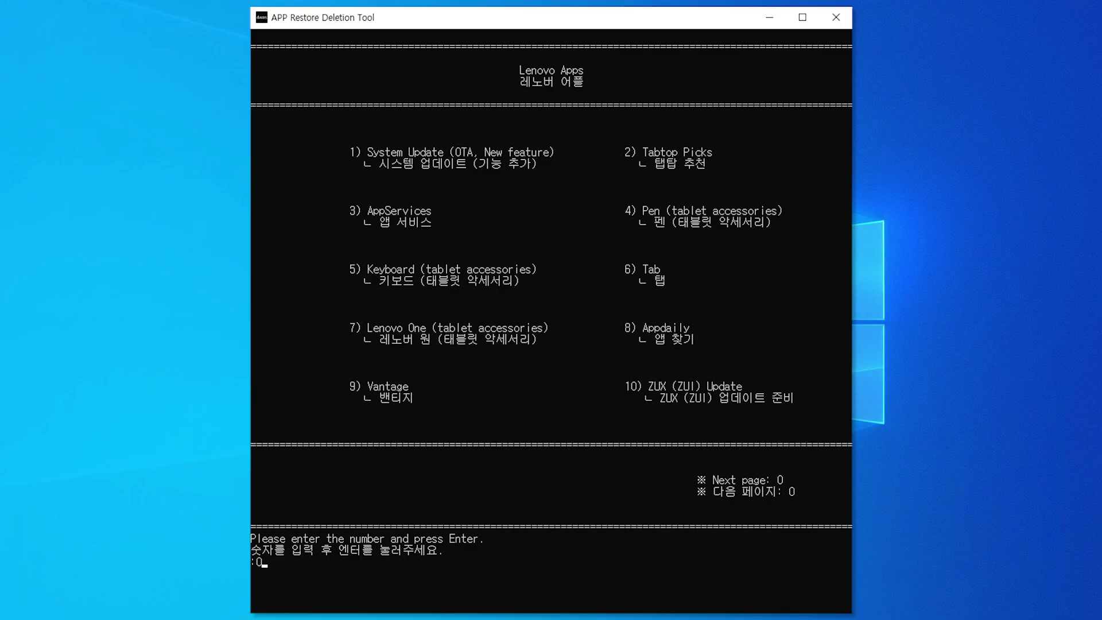
- Enter 0 to page from Lenovo Apps through ZUI Apps to the Google Apps list
{"action": "key", "text": "Return"}
- Keep entering 0 through the Google Apps pages to the last App recommendations page
{"action": "type", "text": "0"}
{"action": "key", "text": "Return"}
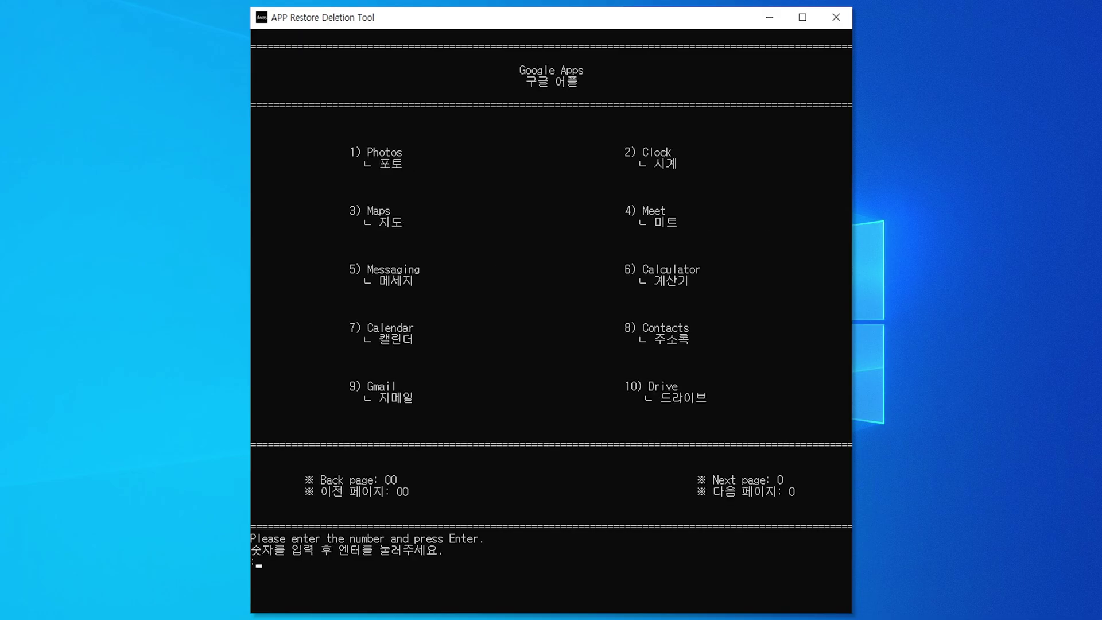
{"action": "type", "text": "0"}
{"action": "key", "text": "Return"}
{"action": "type", "text": "0"}
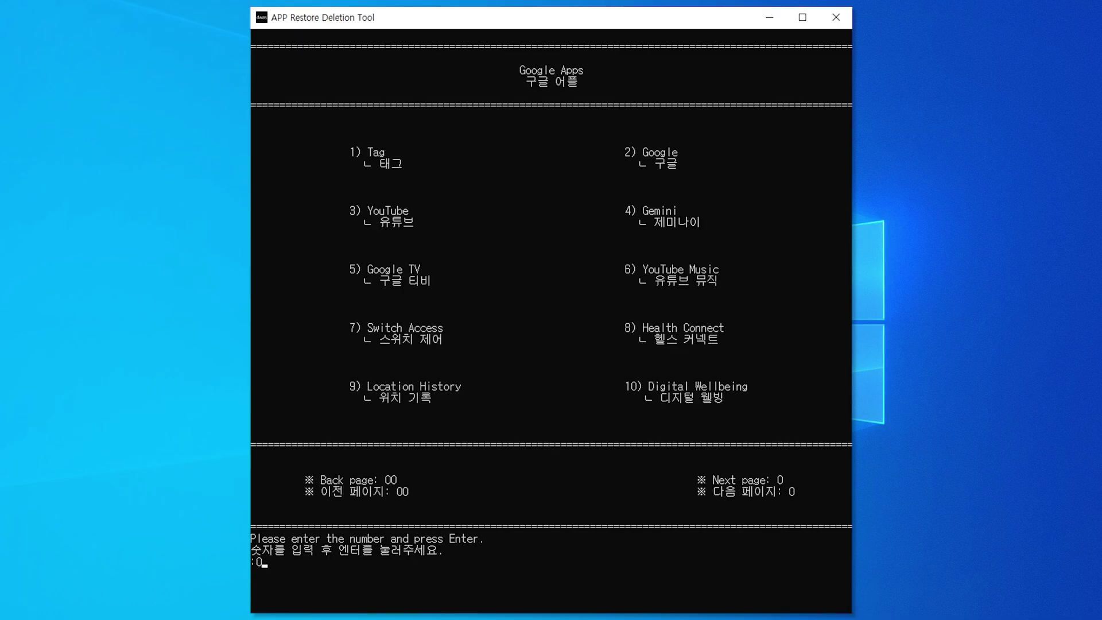
{"action": "key", "text": "Return"}
{"action": "type", "text": "0"}
{"action": "key", "text": "Return"}
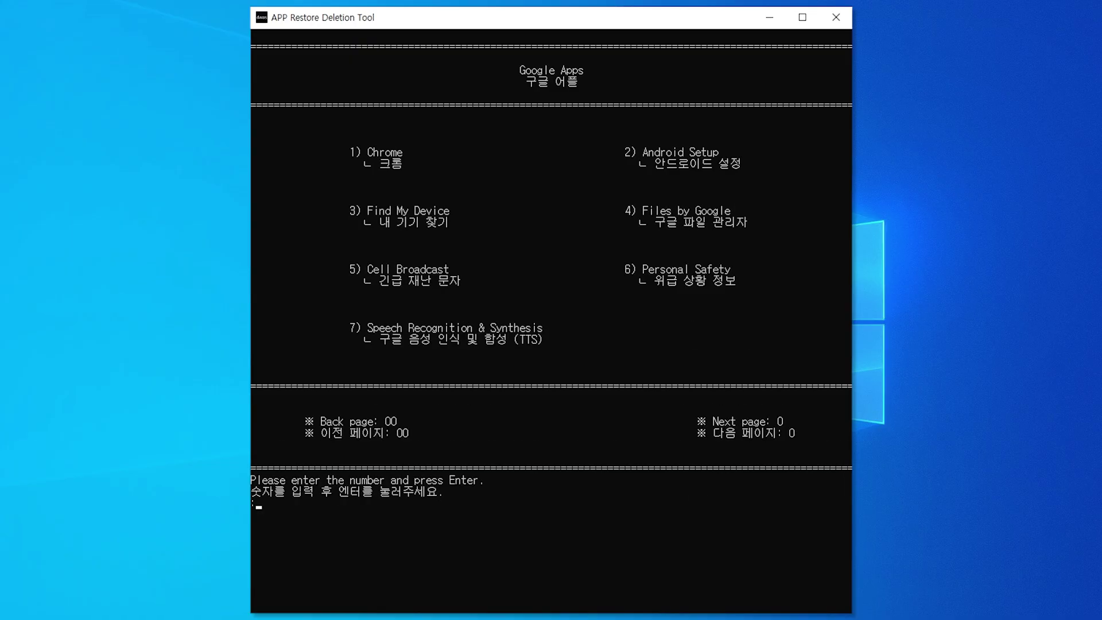
{"action": "type", "text": "0"}
{"action": "key", "text": "Return"}
{"action": "type", "text": "0"}
{"action": "key", "text": "Return"}
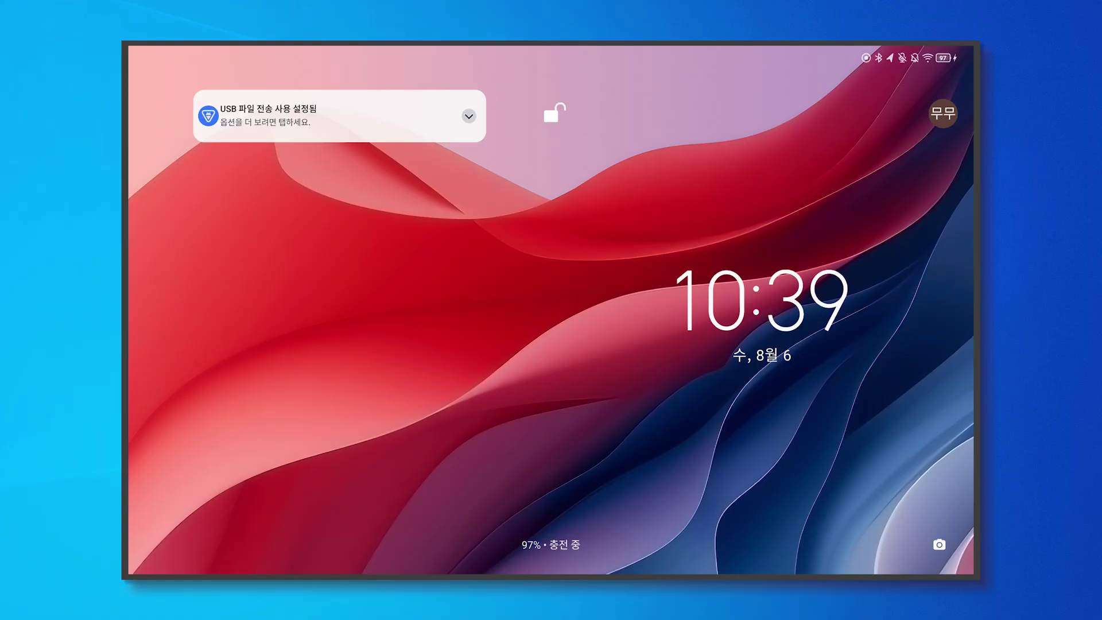
- From the USB notification, set the tablet's USB use to 데이터 전송 안 함 (no data transfer)
{"action": "left_click_drag", "start_coordinate": [546, 402], "coordinate": [544, 246]}
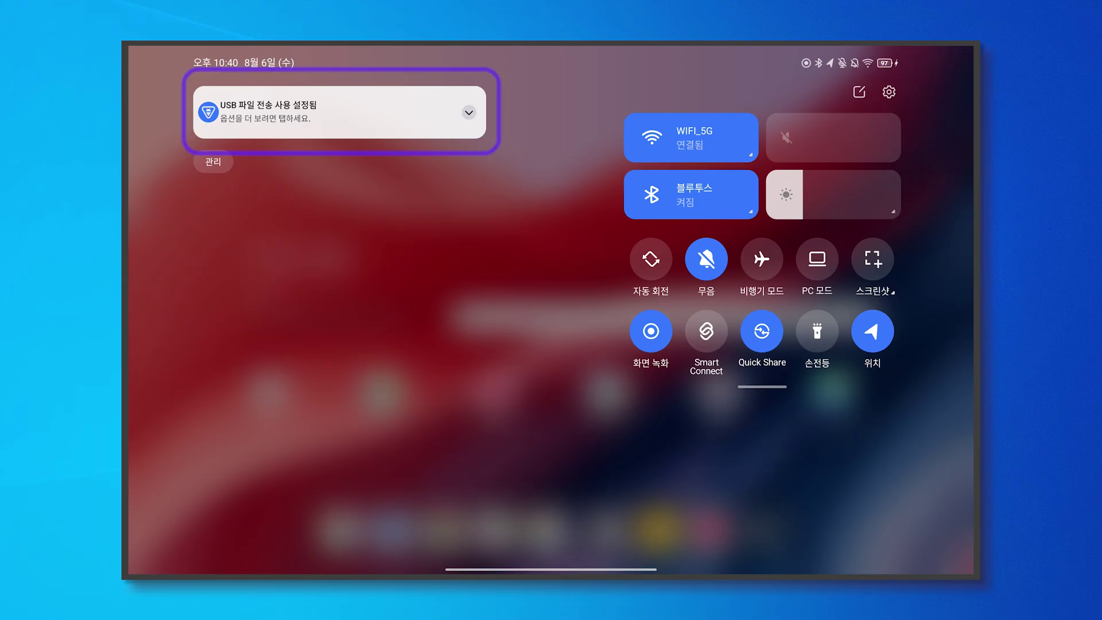
{"action": "left_click", "coordinate": [331, 115]}
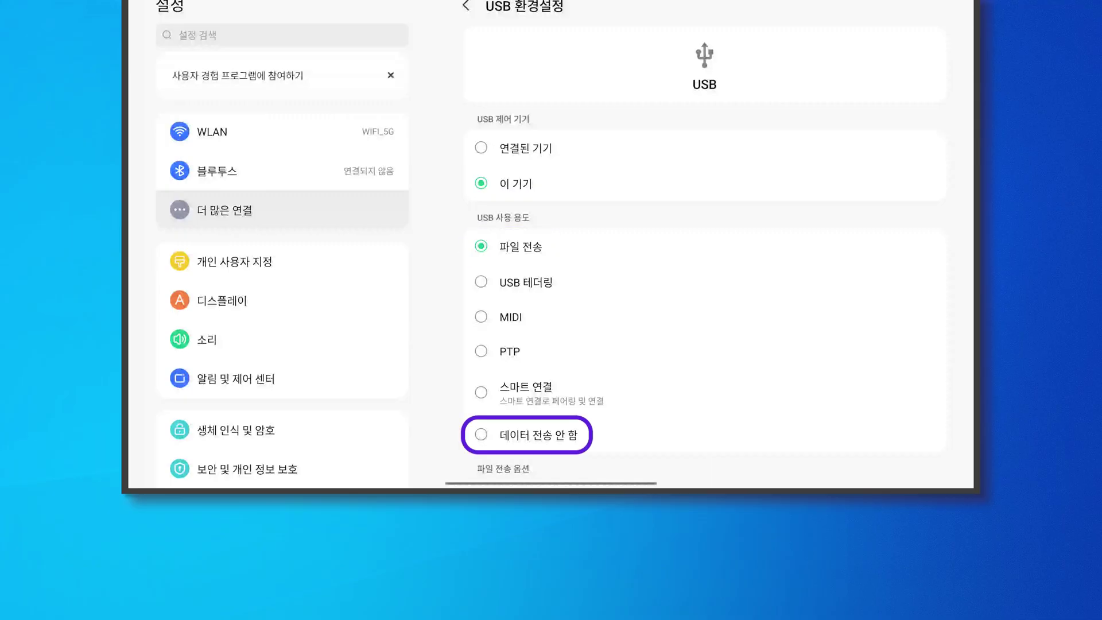
{"action": "left_click", "coordinate": [599, 435]}
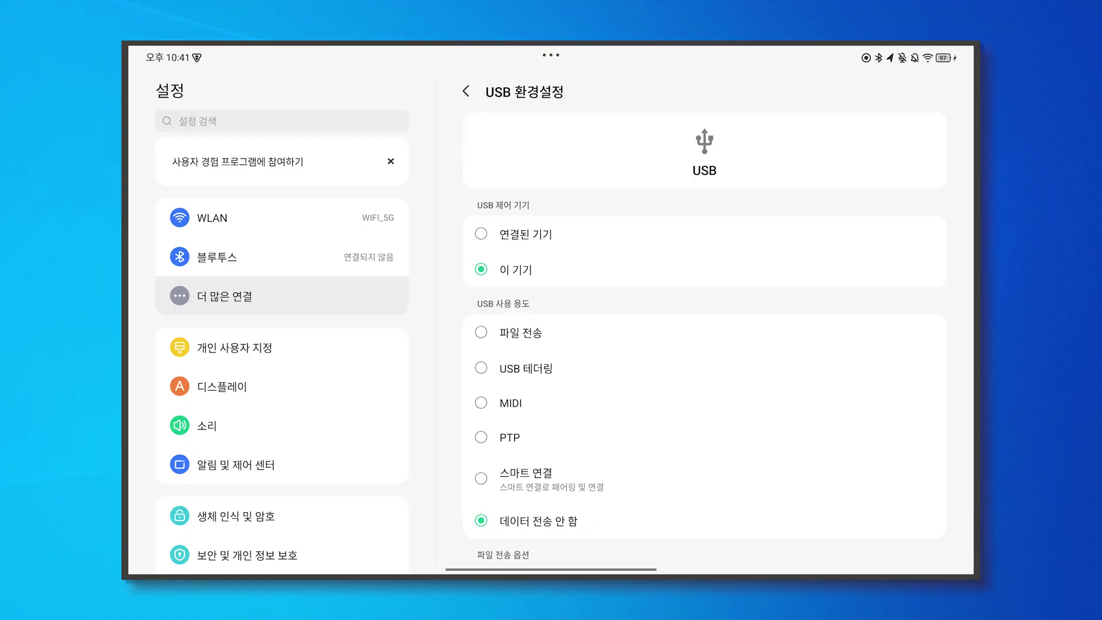
- Open the 기기 정보 (device information) page in Settings
{"action": "scroll", "coordinate": [282, 345], "scroll_direction": "down", "scroll_amount": 6}
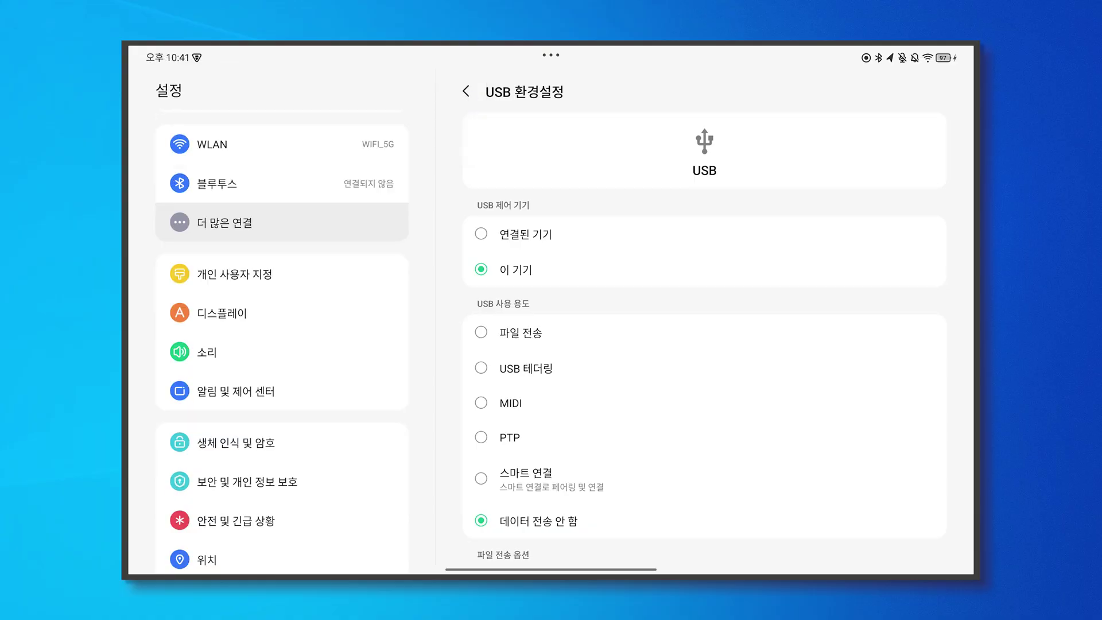
{"action": "scroll", "coordinate": [281, 344], "scroll_direction": "down", "scroll_amount": 5}
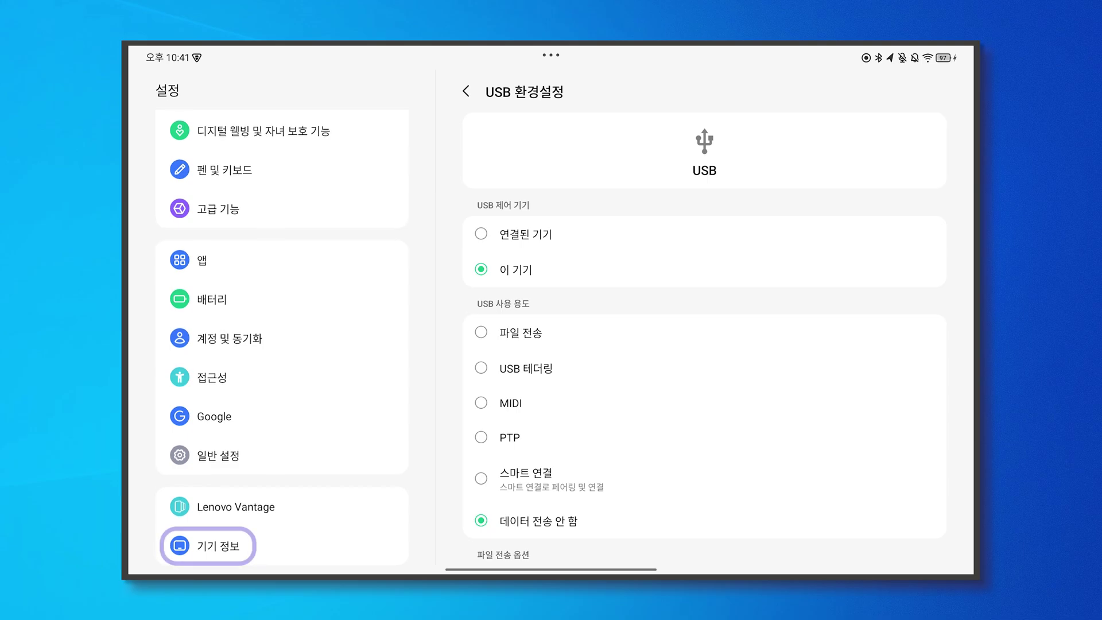
{"action": "left_click", "coordinate": [218, 545]}
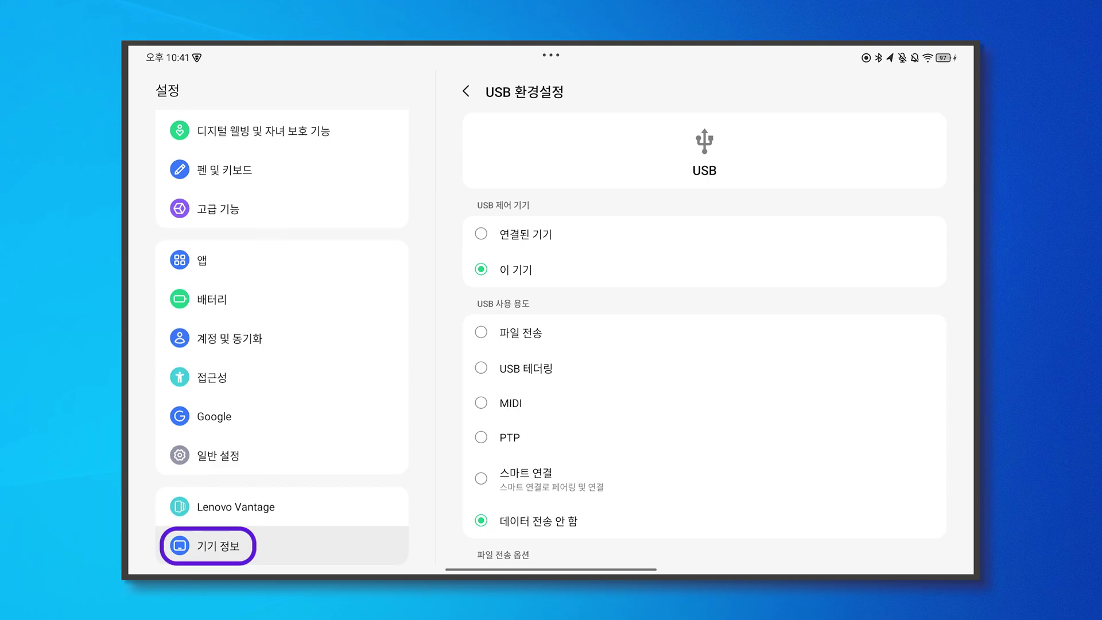
- Tap 소프트웨어 버전 repeatedly until developer mode is unlocked
{"action": "scroll", "coordinate": [704, 345], "scroll_direction": "down", "scroll_amount": 5}
{"action": "scroll", "coordinate": [705, 345], "scroll_direction": "down", "scroll_amount": 1}
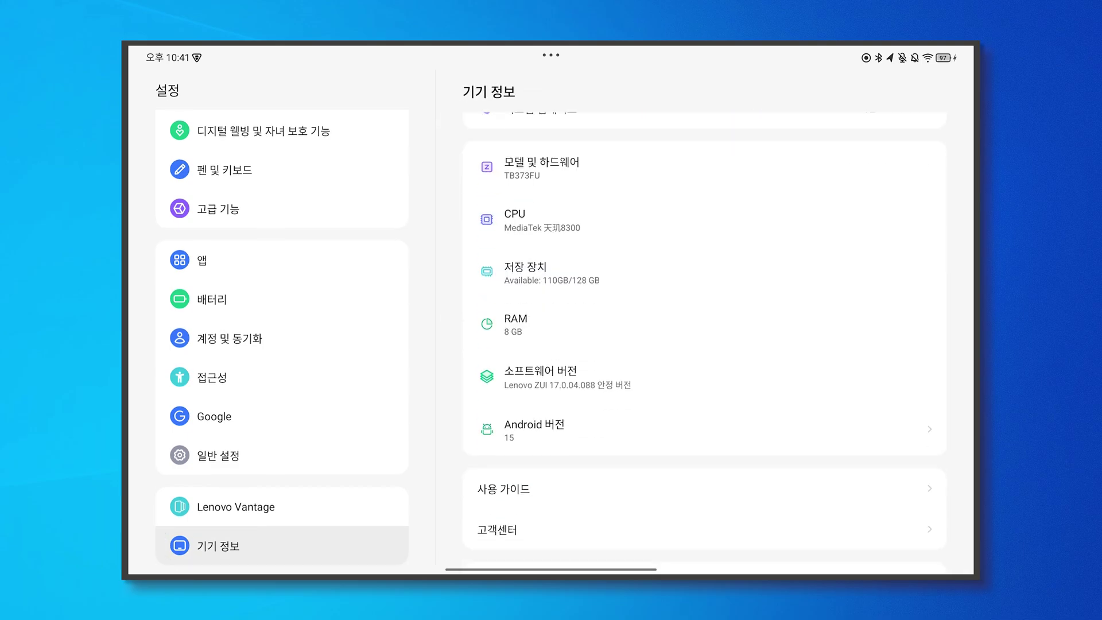
{"action": "scroll", "coordinate": [704, 336], "scroll_direction": "down", "scroll_amount": 4}
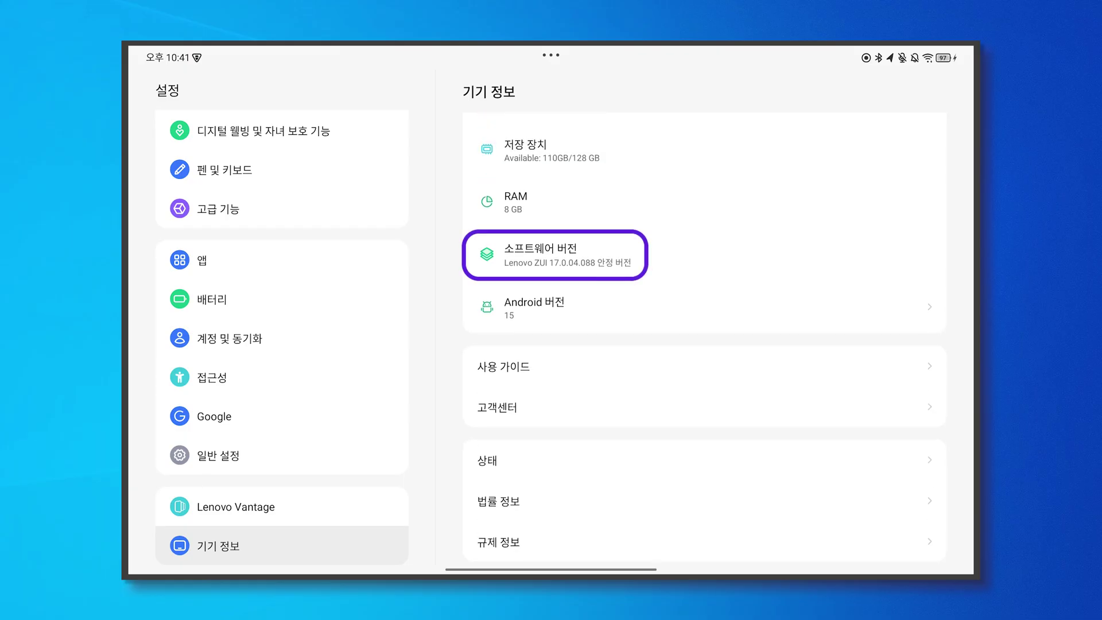
{"action": "left_click", "coordinate": [551, 254]}
{"action": "left_click", "coordinate": [551, 254]}
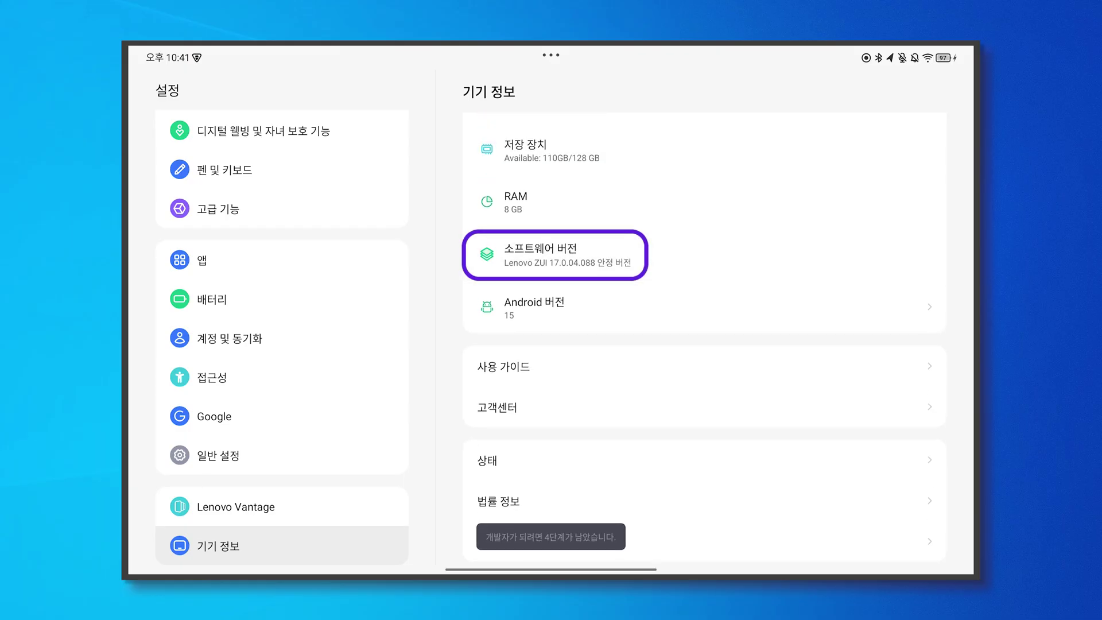
{"action": "left_click", "coordinate": [552, 255]}
{"action": "left_click", "coordinate": [551, 255]}
{"action": "left_click", "coordinate": [551, 254]}
{"action": "left_click", "coordinate": [552, 255]}
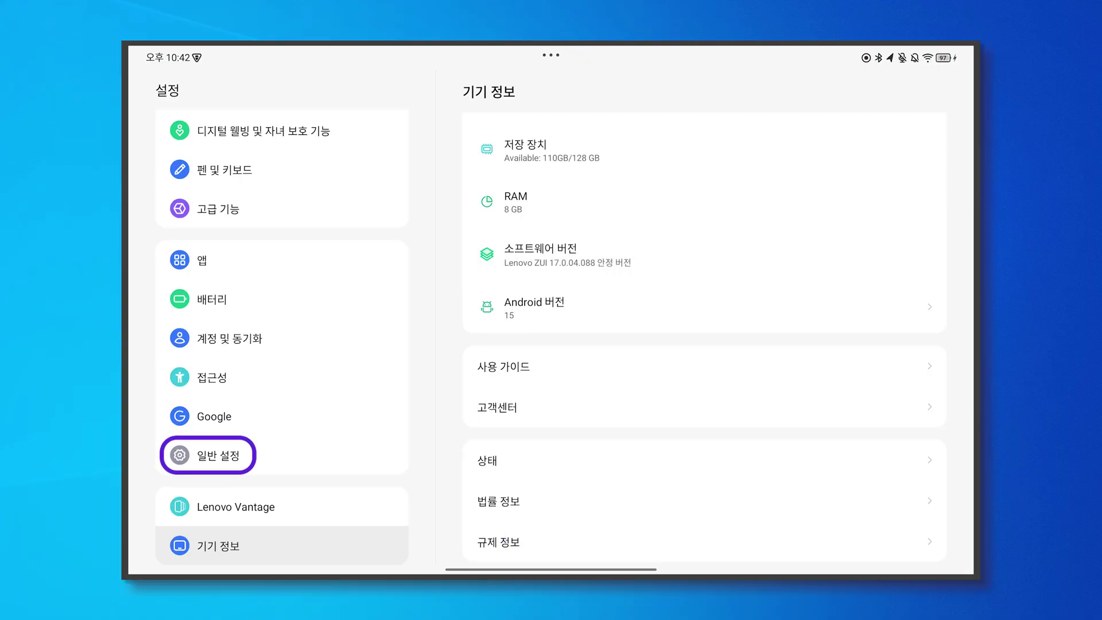
- Switch on USB 디버깅 under 일반 설정 > 개발자 옵션 and confirm with 확인
{"action": "left_click", "coordinate": [218, 455]}
{"action": "scroll", "coordinate": [705, 333], "scroll_direction": "down", "scroll_amount": 3}
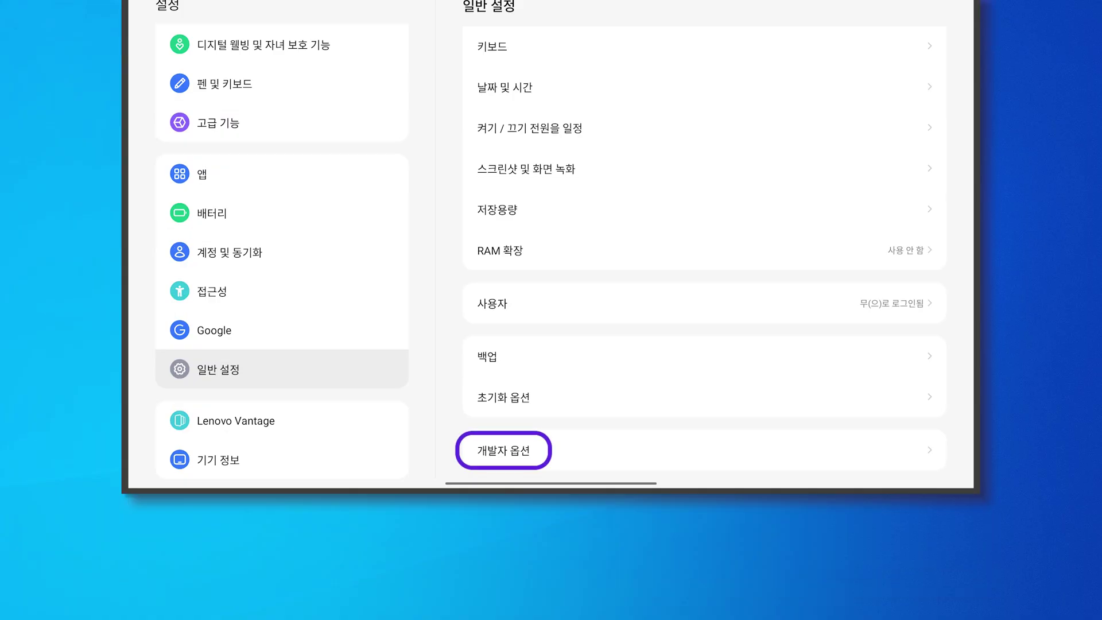
{"action": "left_click", "coordinate": [503, 450]}
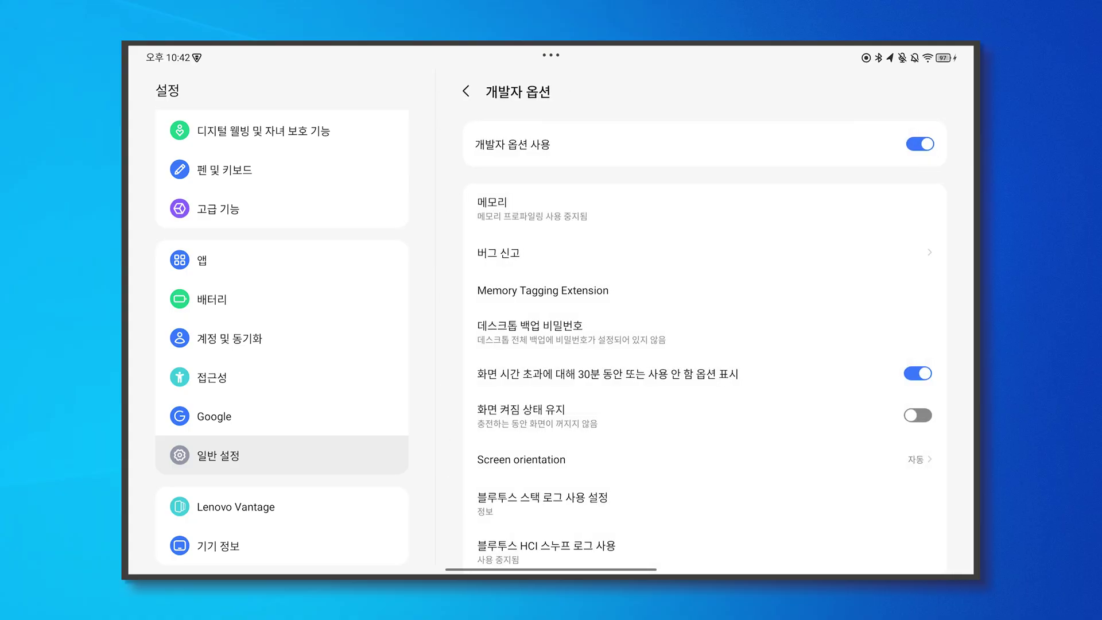
{"action": "scroll", "coordinate": [705, 373], "scroll_direction": "down", "scroll_amount": 10}
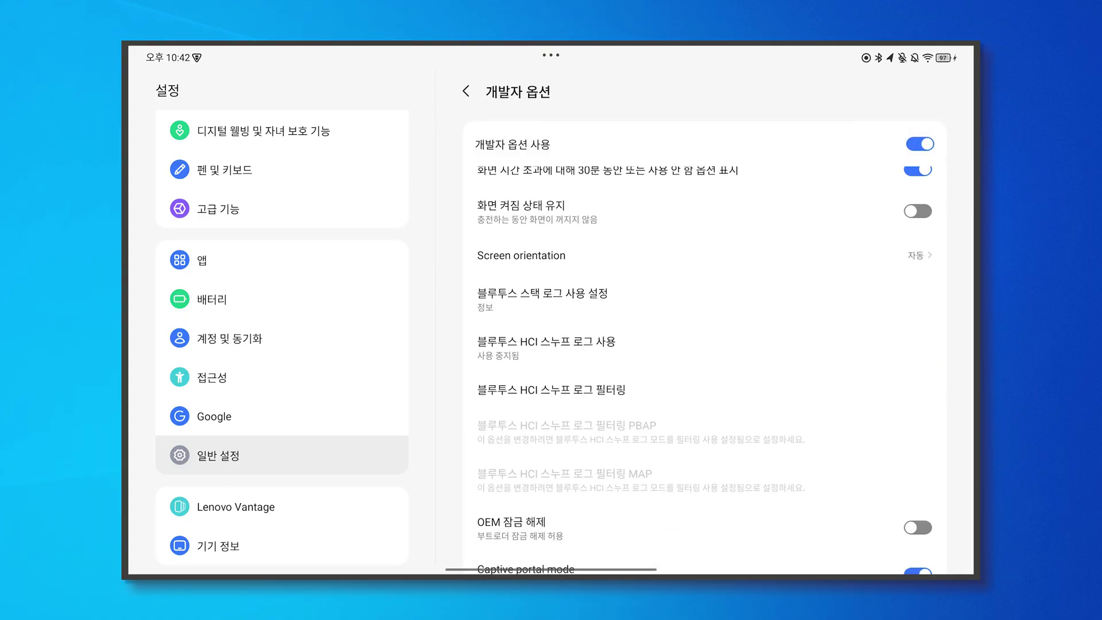
{"action": "scroll", "coordinate": [704, 373], "scroll_direction": "down", "scroll_amount": 6}
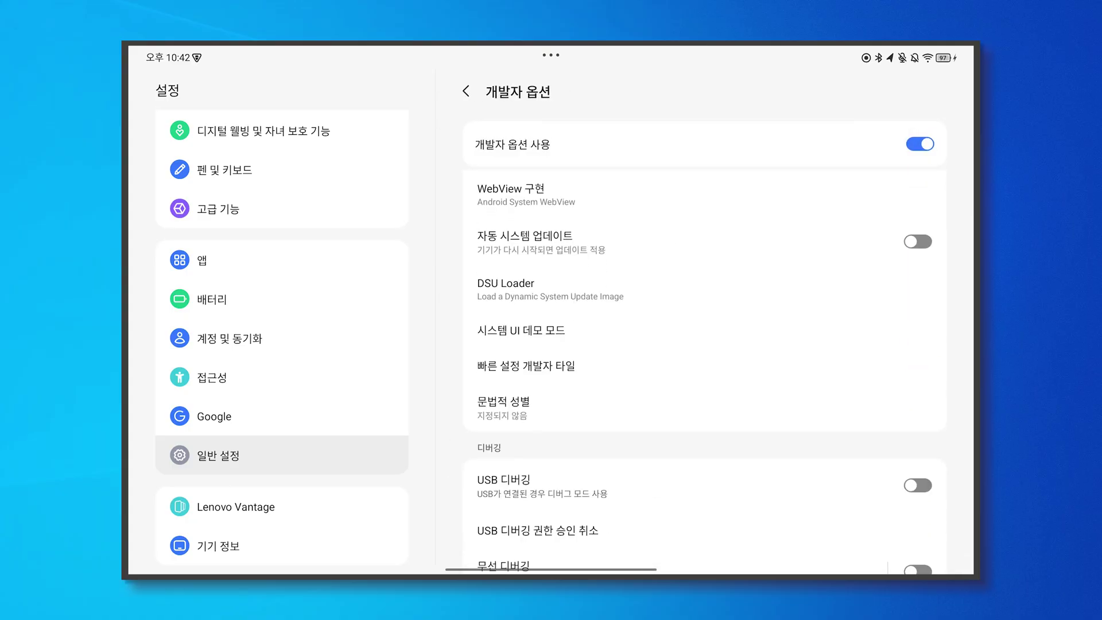
{"action": "scroll", "coordinate": [704, 373], "scroll_direction": "down", "scroll_amount": 4}
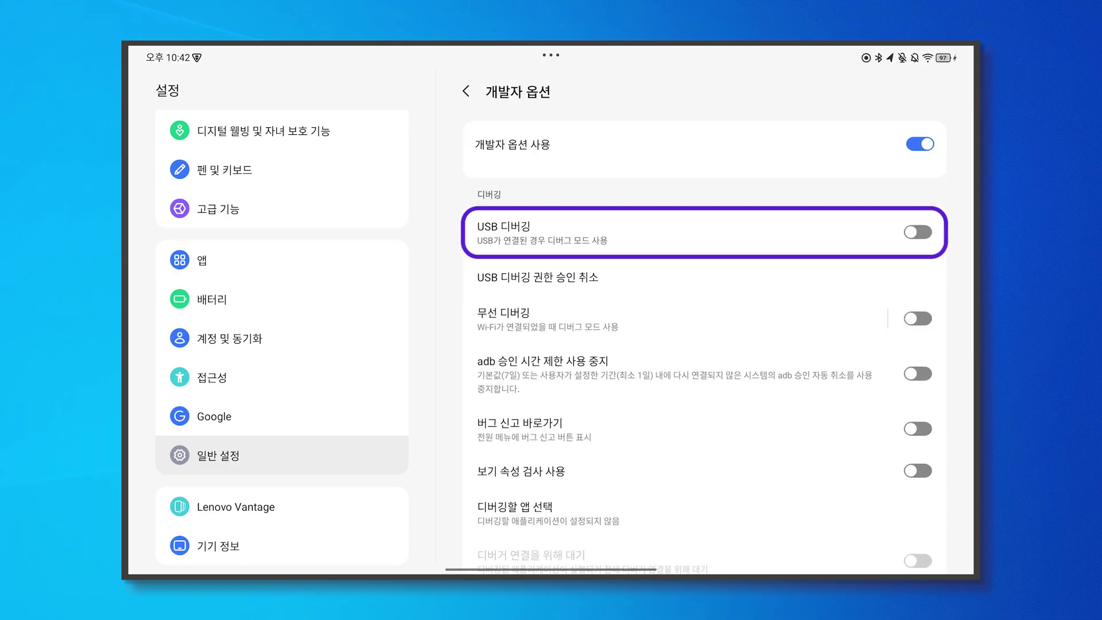
{"action": "left_click", "coordinate": [918, 232]}
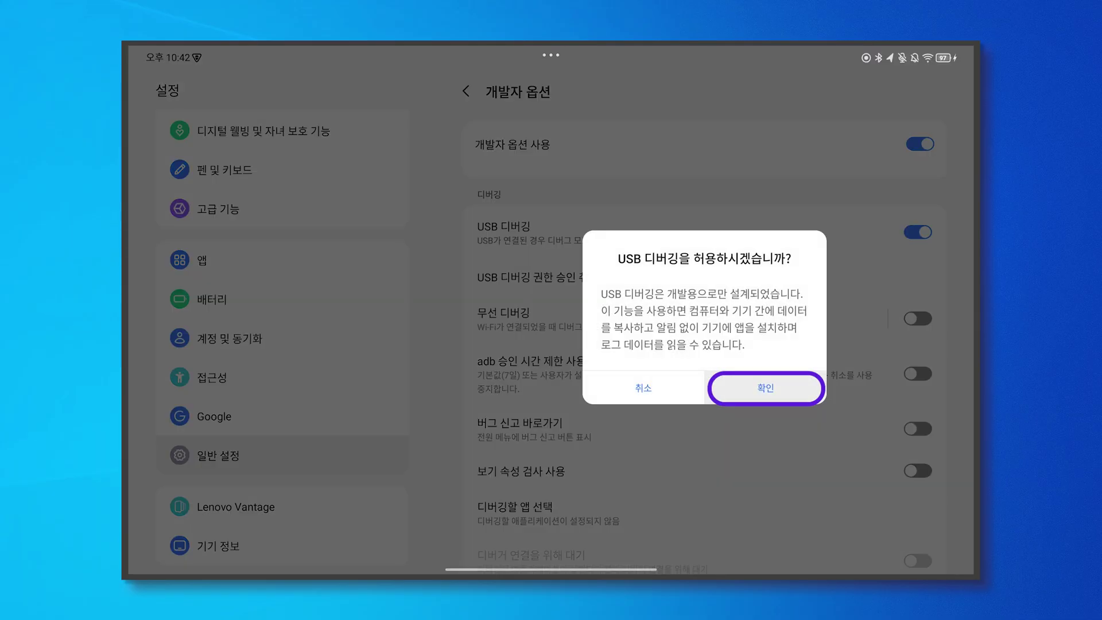
{"action": "left_click", "coordinate": [765, 388]}
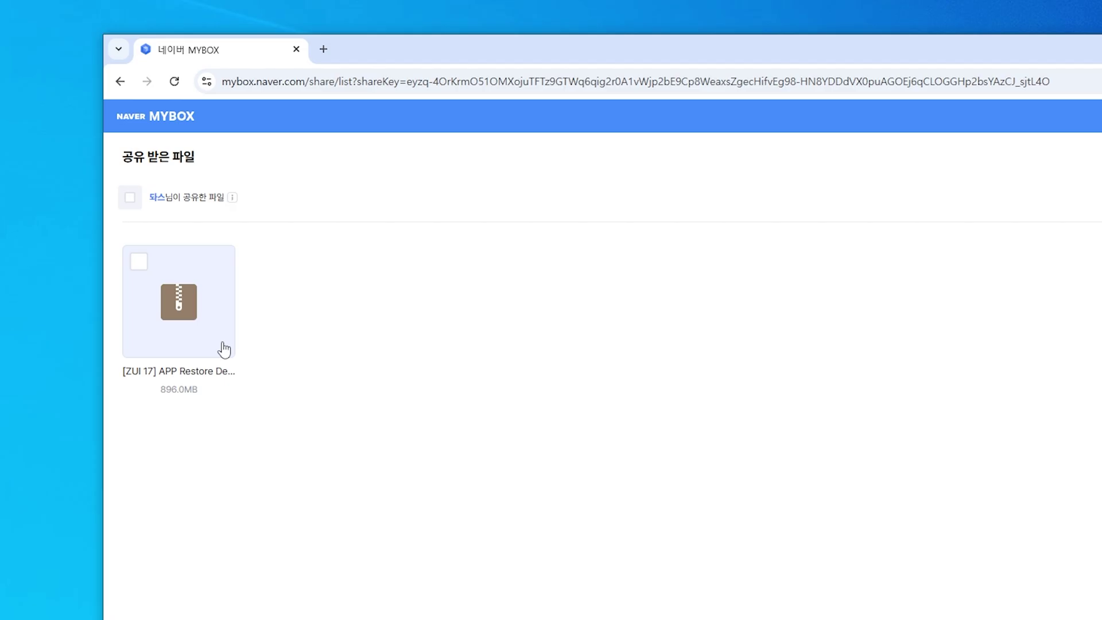
- Download [ZUI 17] APP Restore Deletion Tool.zip from the Naver link and save it to Downloads
{"action": "left_click", "coordinate": [224, 349]}
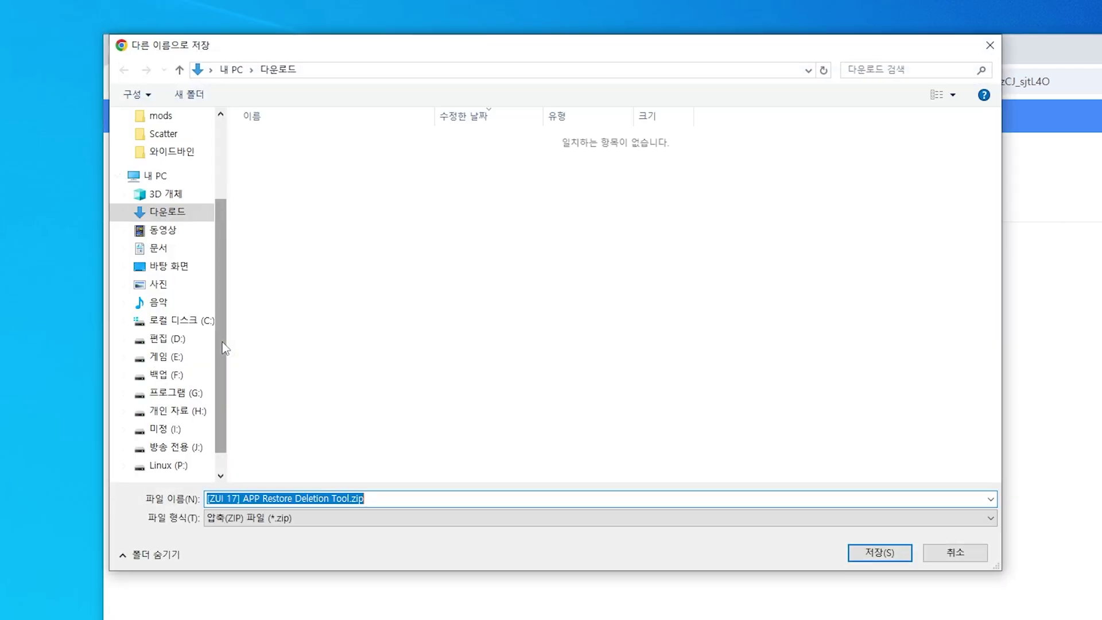
{"action": "left_click", "coordinate": [855, 553]}
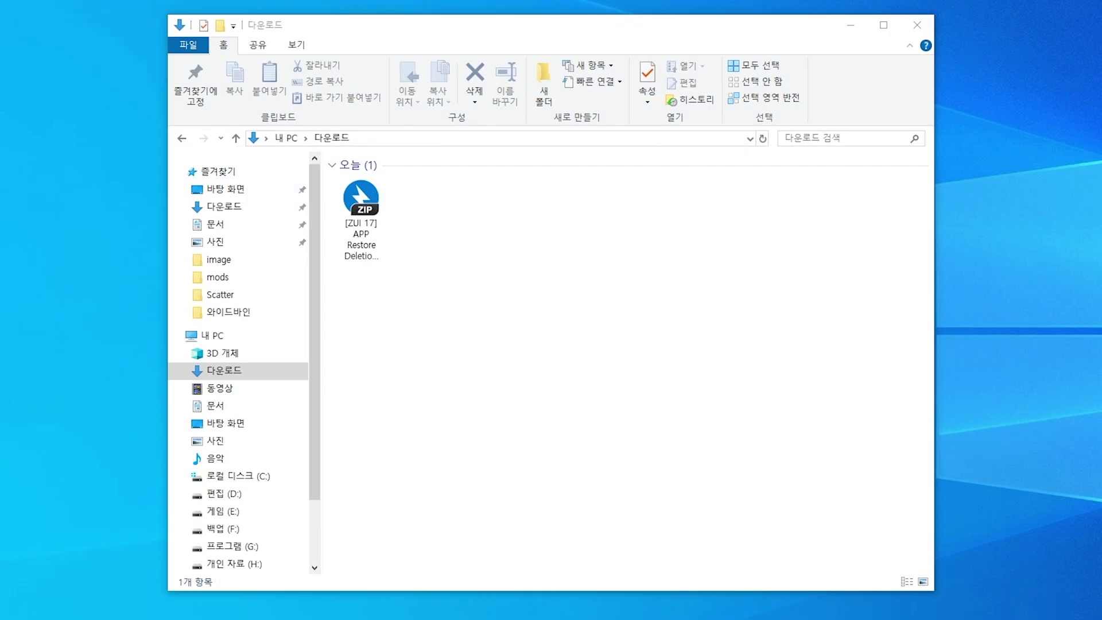
- Extract the tool ZIP with Bandizip's 'Extract to [ZUI 17] APP Restore Del...\' and close the report
{"action": "left_click", "coordinate": [380, 223]}
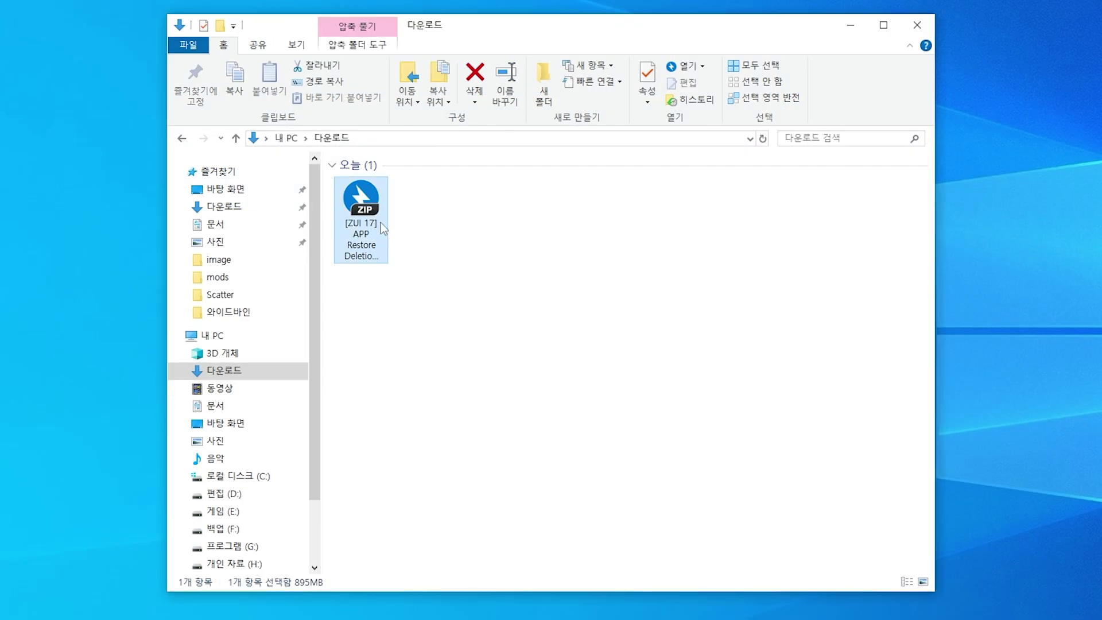
{"action": "right_click", "coordinate": [382, 228]}
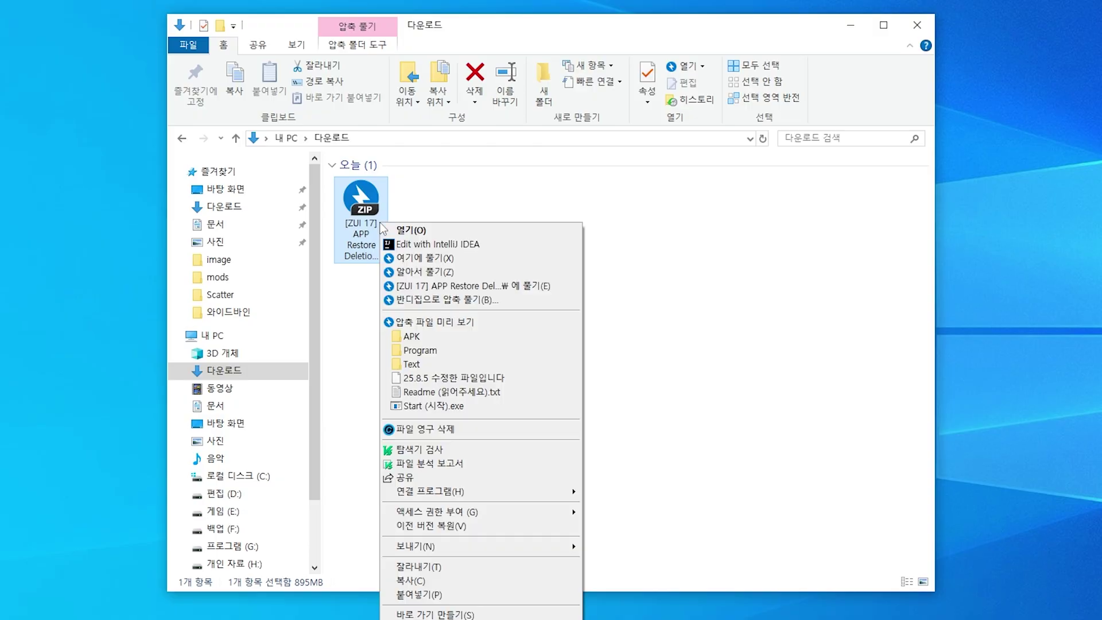
{"action": "left_click", "coordinate": [480, 285]}
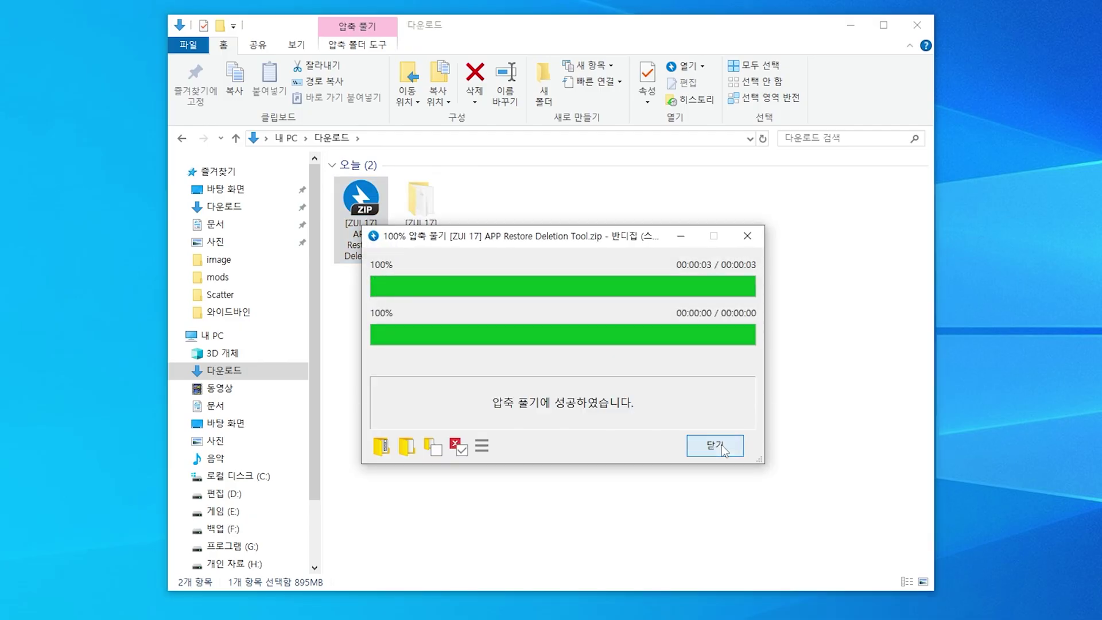
{"action": "left_click", "coordinate": [722, 446]}
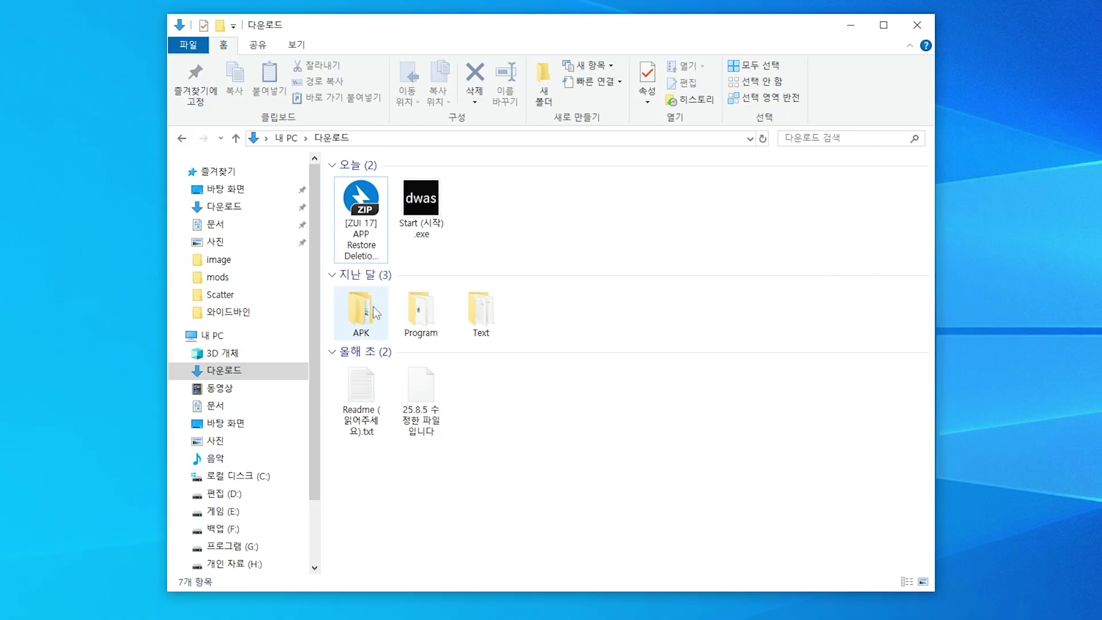
- Copy the ZIP's base name from its rename box, then create a new folder in Downloads
{"action": "left_click", "coordinate": [338, 230]}
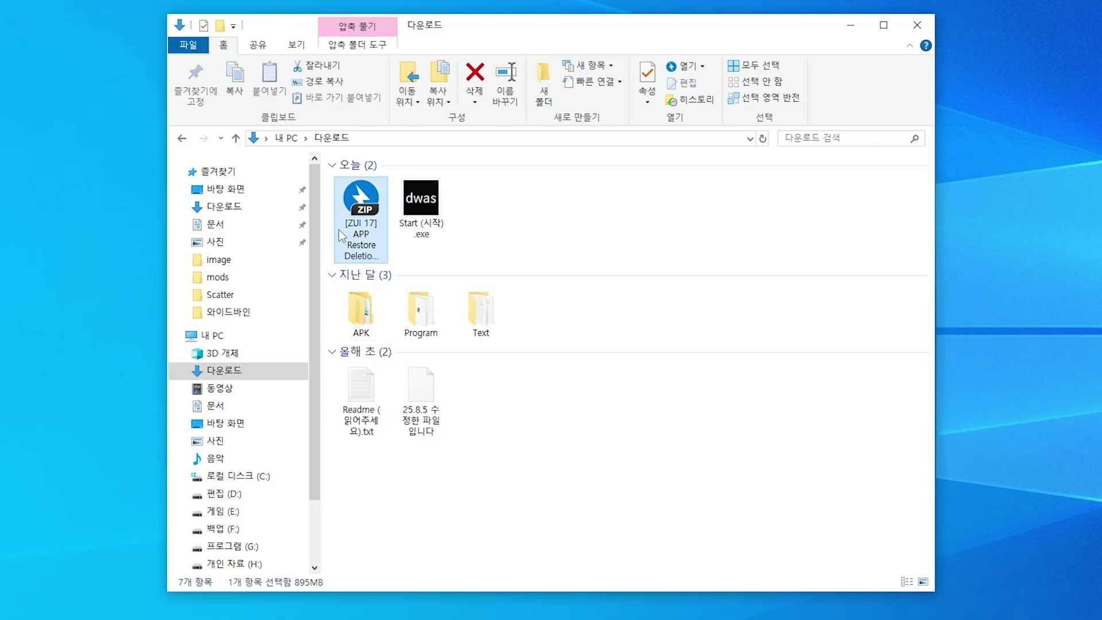
{"action": "right_click", "coordinate": [338, 233]}
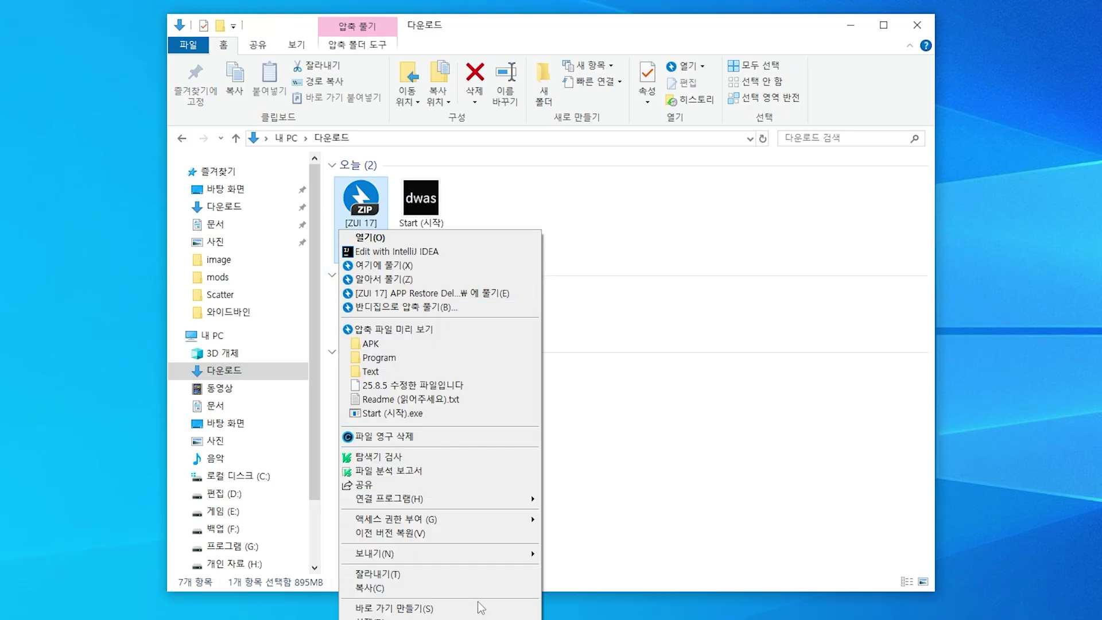
{"action": "key", "text": "m"}
{"action": "key", "text": "cmd+c"}
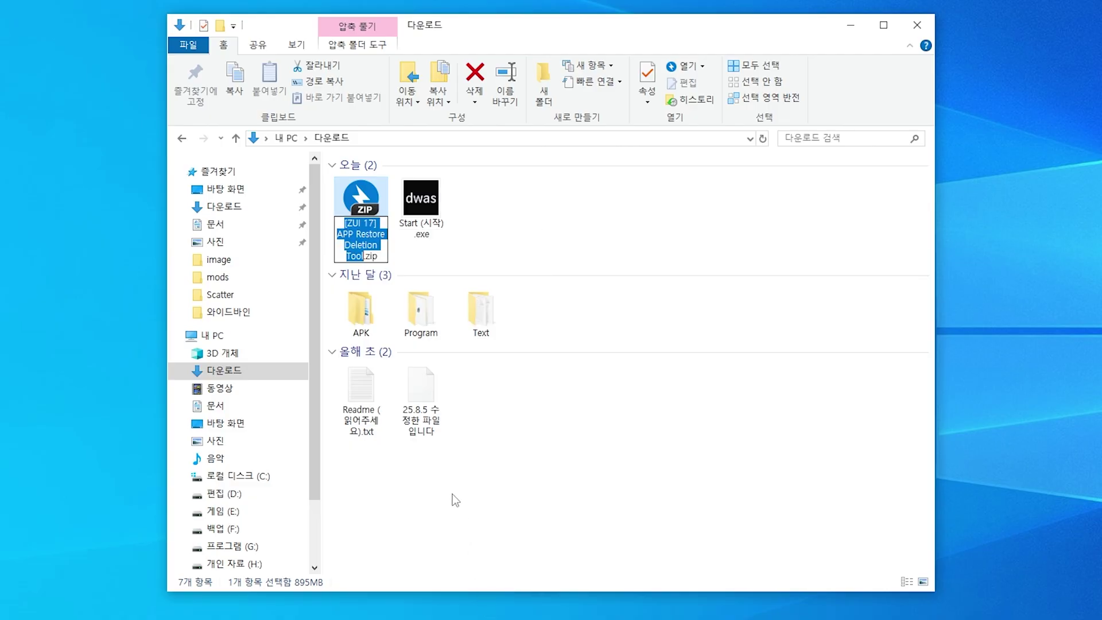
{"action": "right_click", "coordinate": [366, 241]}
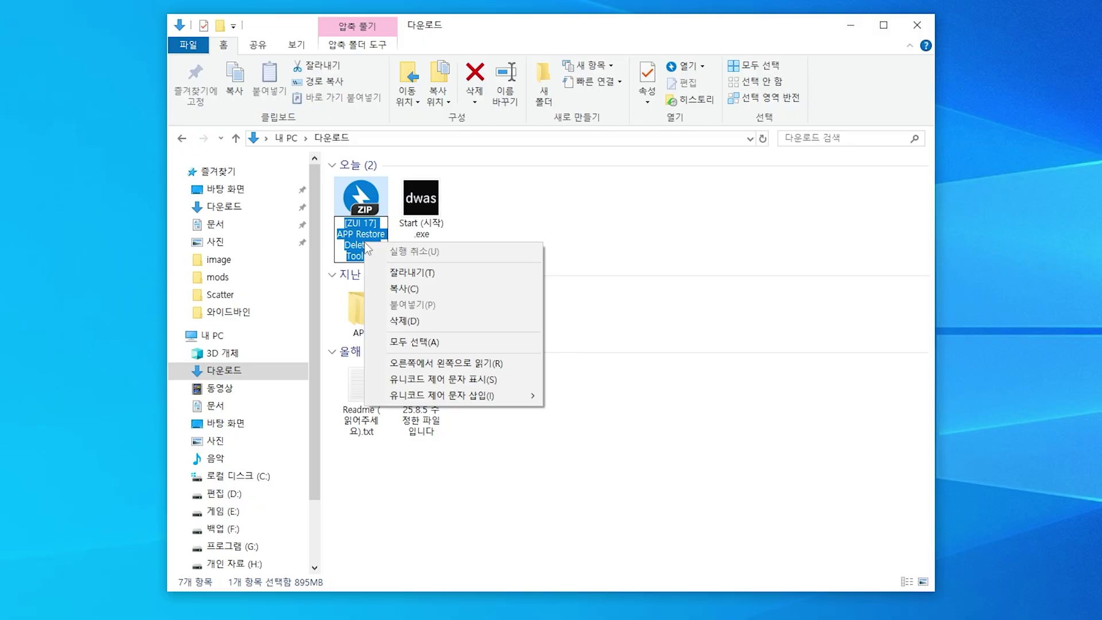
{"action": "left_click", "coordinate": [399, 288]}
{"action": "left_click", "coordinate": [493, 227]}
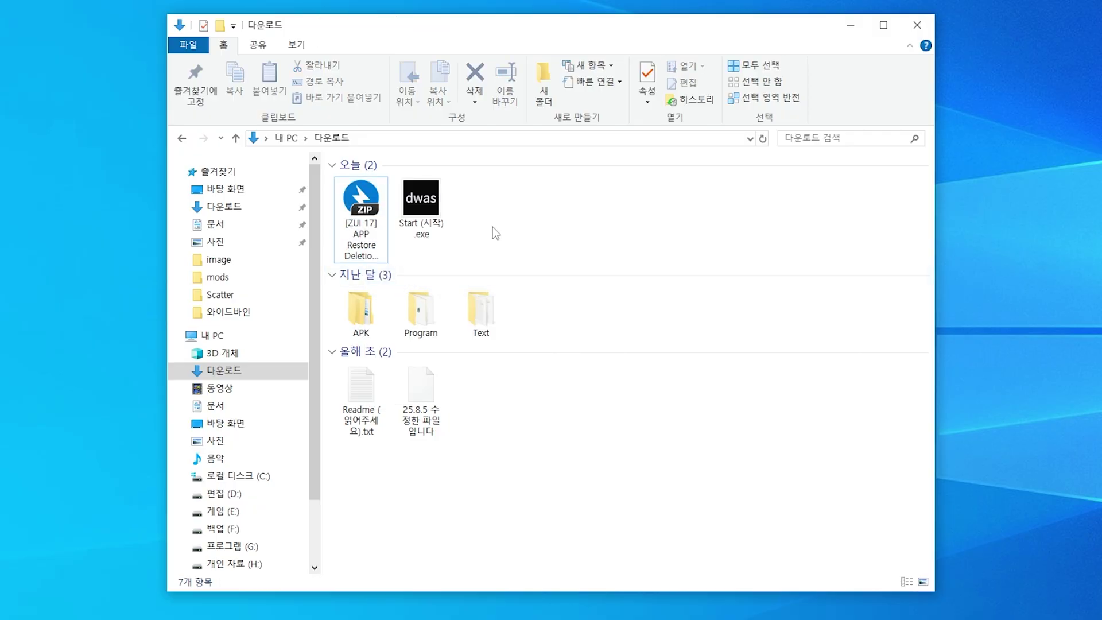
{"action": "right_click", "coordinate": [492, 226]}
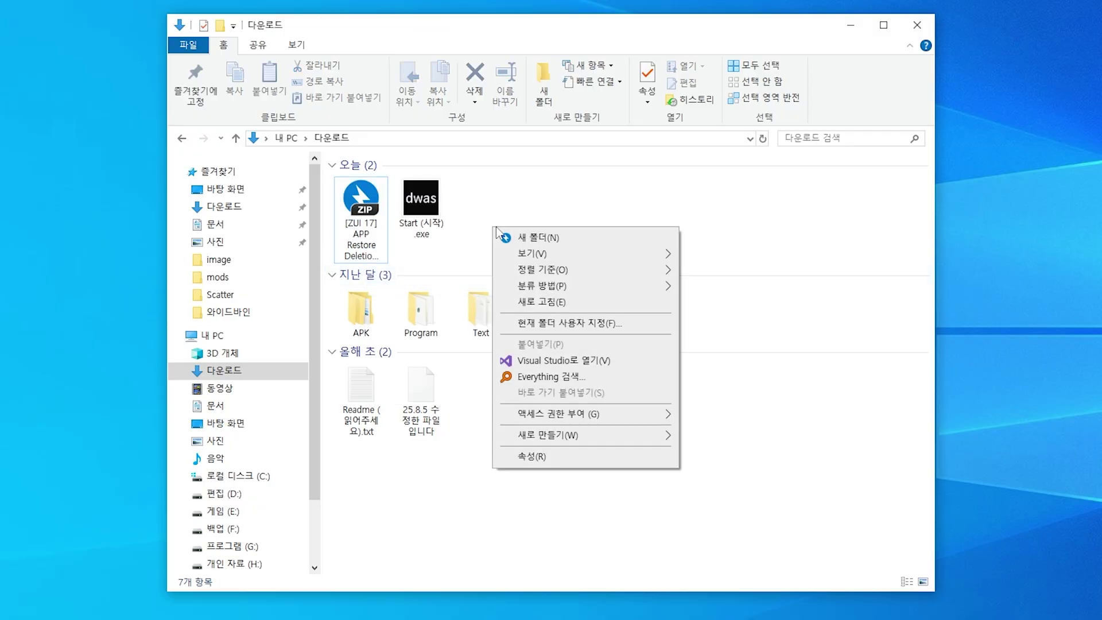
{"action": "left_click", "coordinate": [571, 242]}
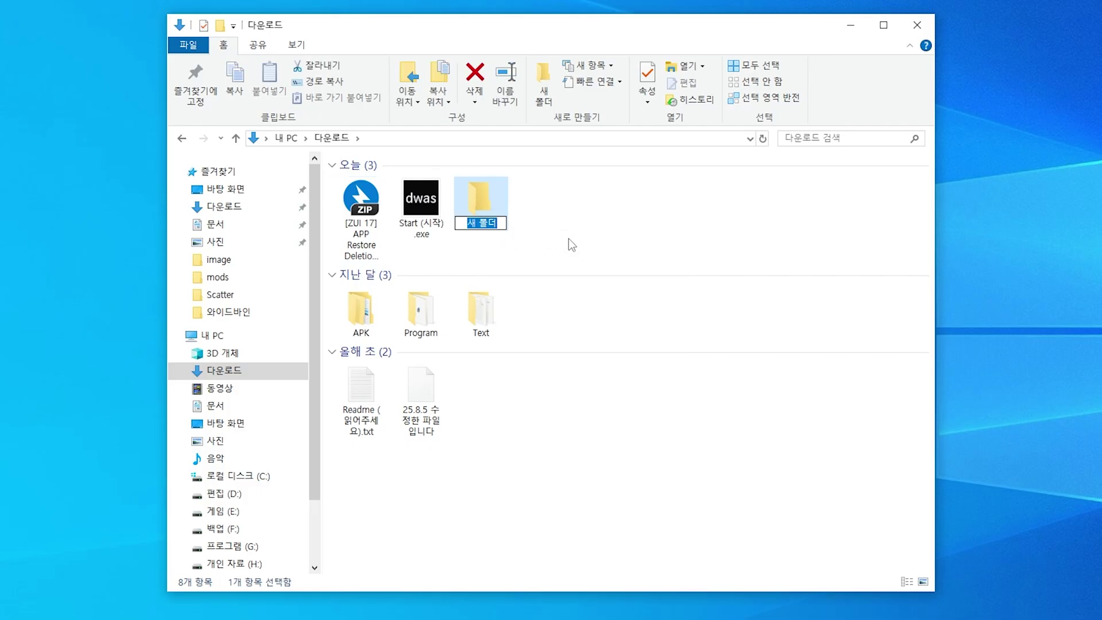
- Name the new folder [ZUI 17] APP Restore Deletion Tool by pasting the copied name
{"action": "right_click", "coordinate": [495, 224]}
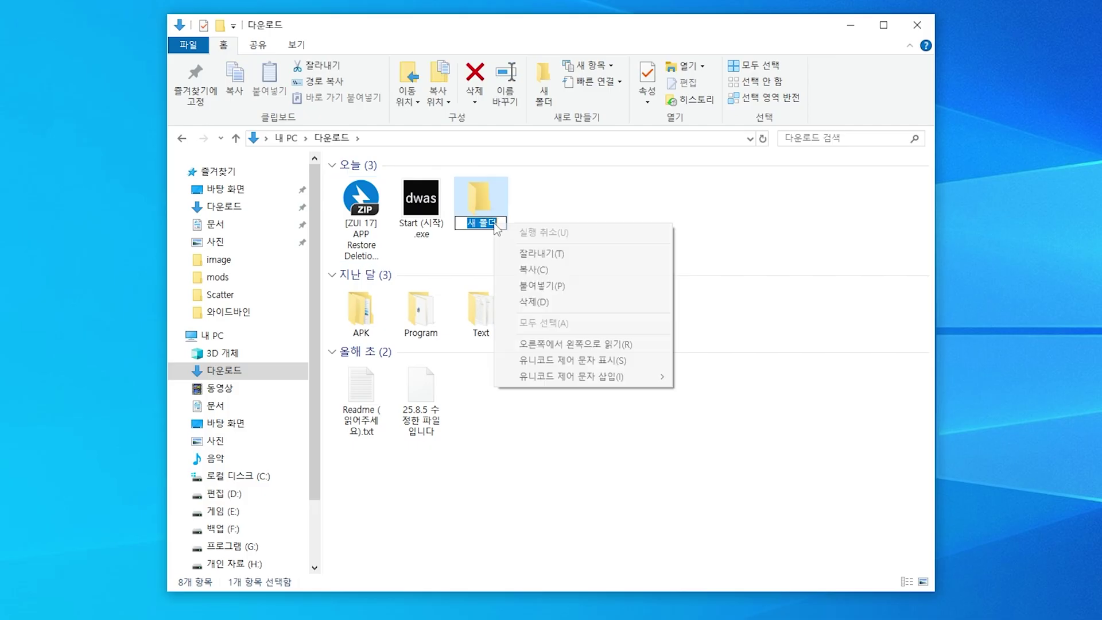
{"action": "left_click", "coordinate": [554, 286]}
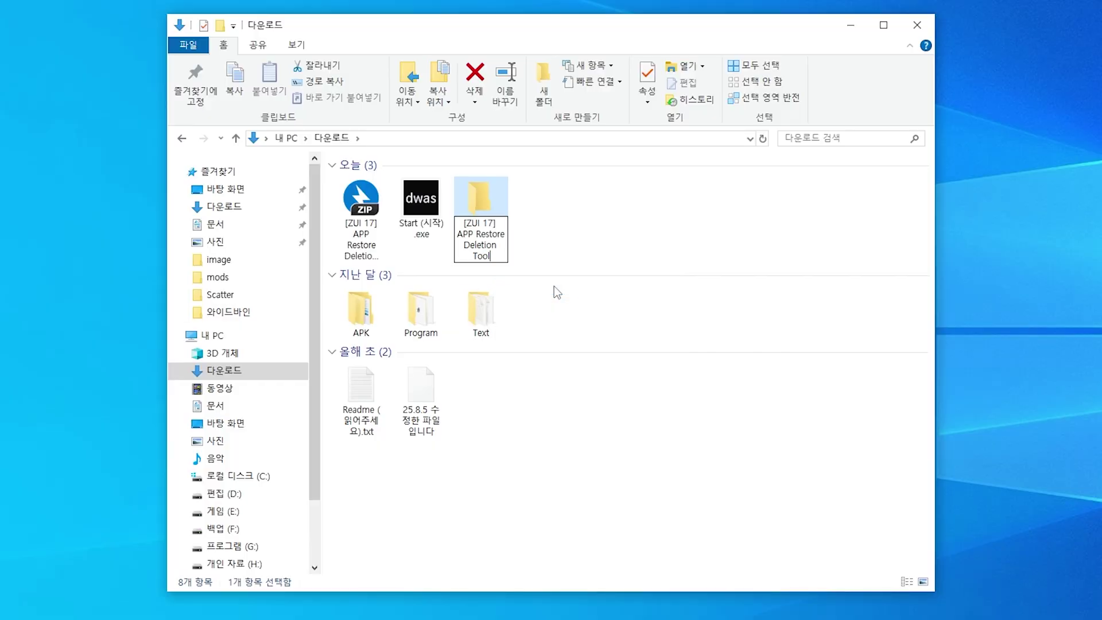
{"action": "left_click", "coordinate": [551, 289]}
- Move Text, Program, APK, Start (시작).exe and the Readme into the tool folder
{"action": "left_click", "coordinate": [492, 301]}
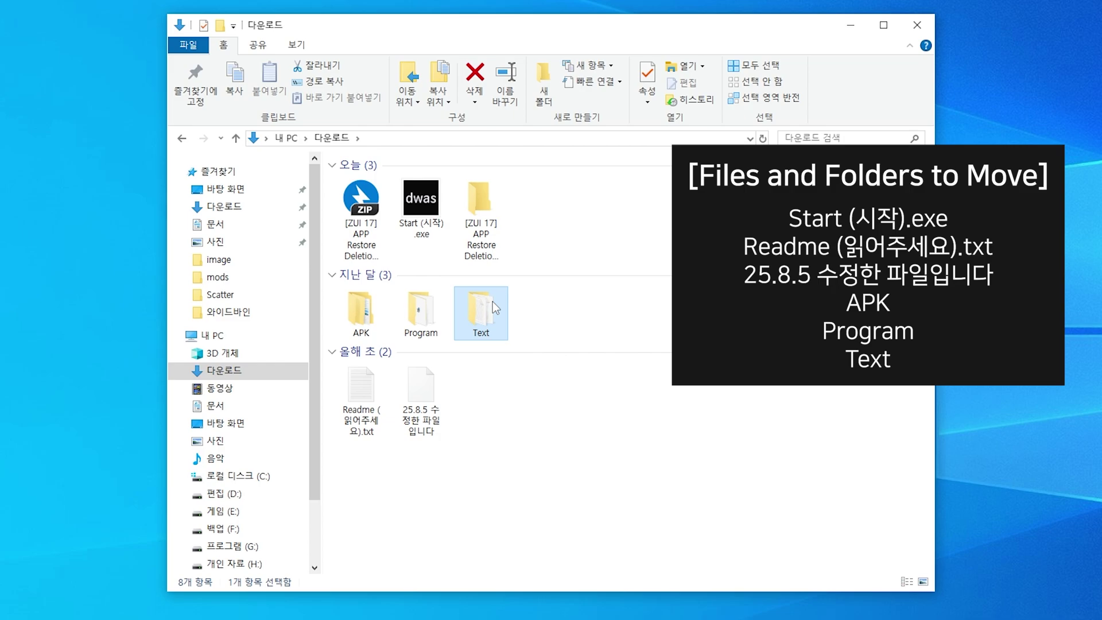
{"action": "left_click_drag", "start_coordinate": [493, 301], "coordinate": [489, 246]}
{"action": "left_click_drag", "start_coordinate": [433, 305], "coordinate": [467, 251]}
{"action": "left_click_drag", "start_coordinate": [365, 305], "coordinate": [479, 201]}
{"action": "left_click", "coordinate": [427, 221]}
{"action": "left_click_drag", "start_coordinate": [402, 310], "coordinate": [420, 201]}
{"action": "left_click", "coordinate": [374, 321]}
{"action": "left_click_drag", "start_coordinate": [374, 320], "coordinate": [421, 201]}
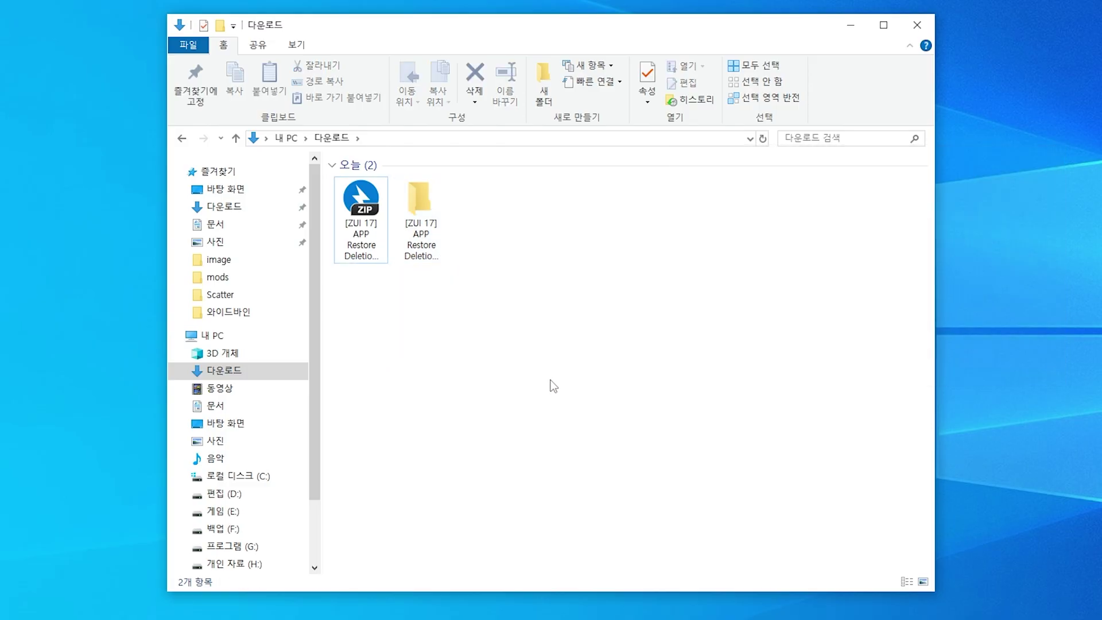
- Cut the [ZUI 17] APP Restore Deletion Tool folder and paste it into Local Disk (C:) root
{"action": "left_click", "coordinate": [437, 229]}
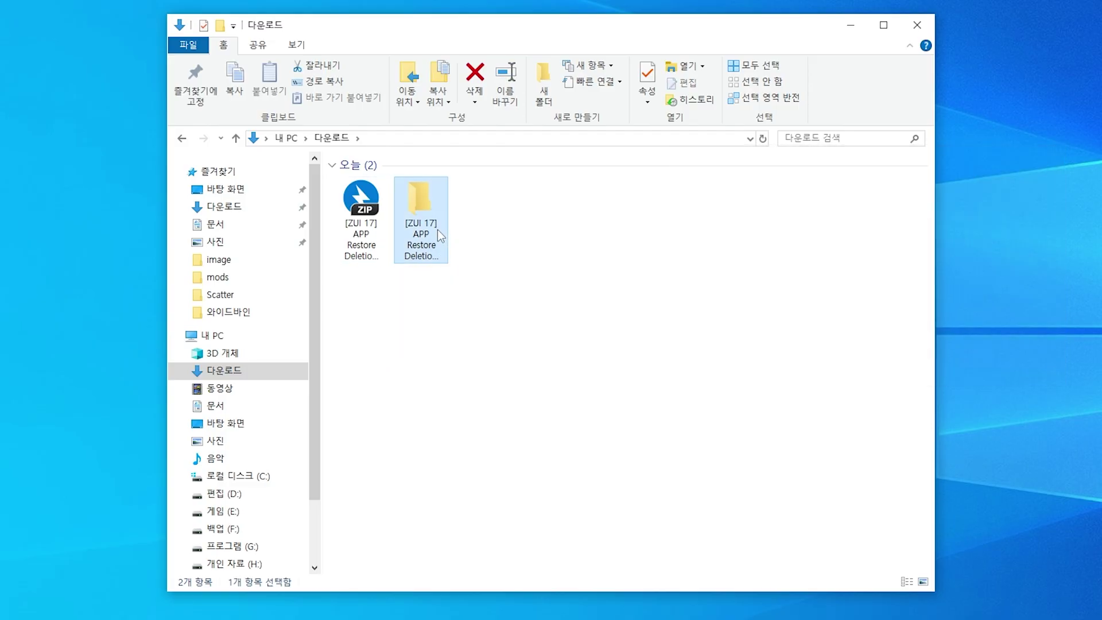
{"action": "right_click", "coordinate": [438, 229]}
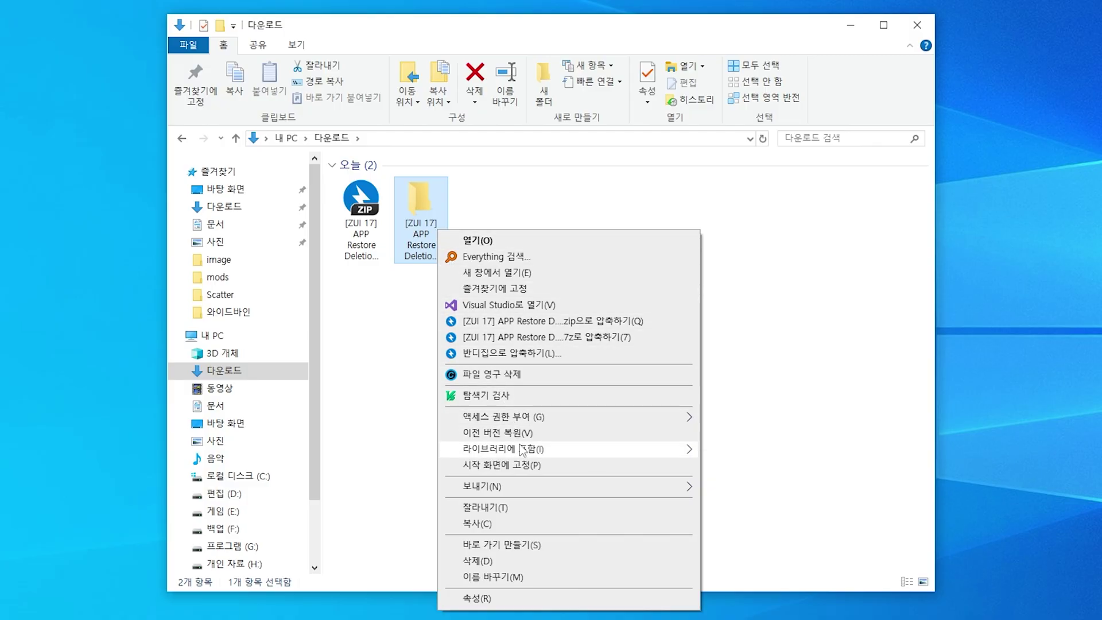
{"action": "left_click", "coordinate": [549, 508]}
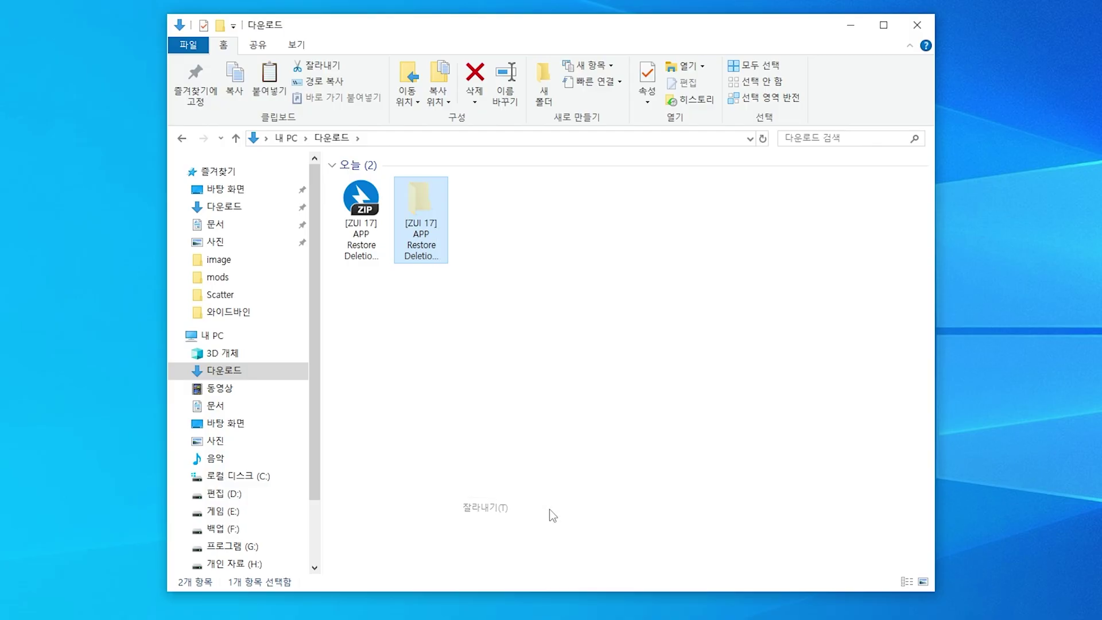
{"action": "left_click", "coordinate": [234, 481]}
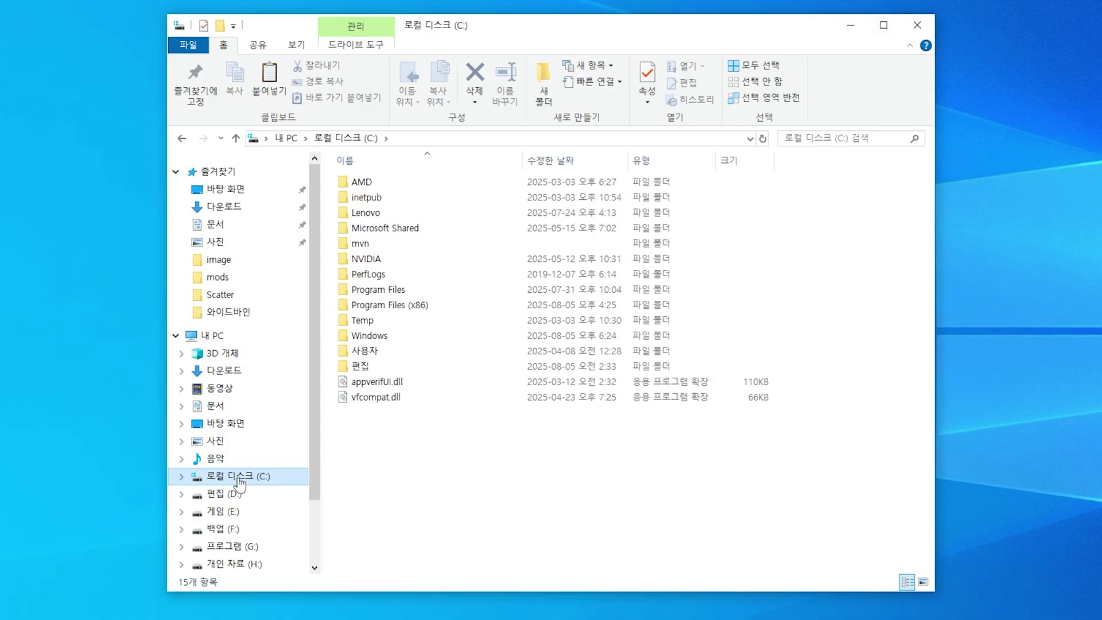
{"action": "right_click", "coordinate": [399, 452]}
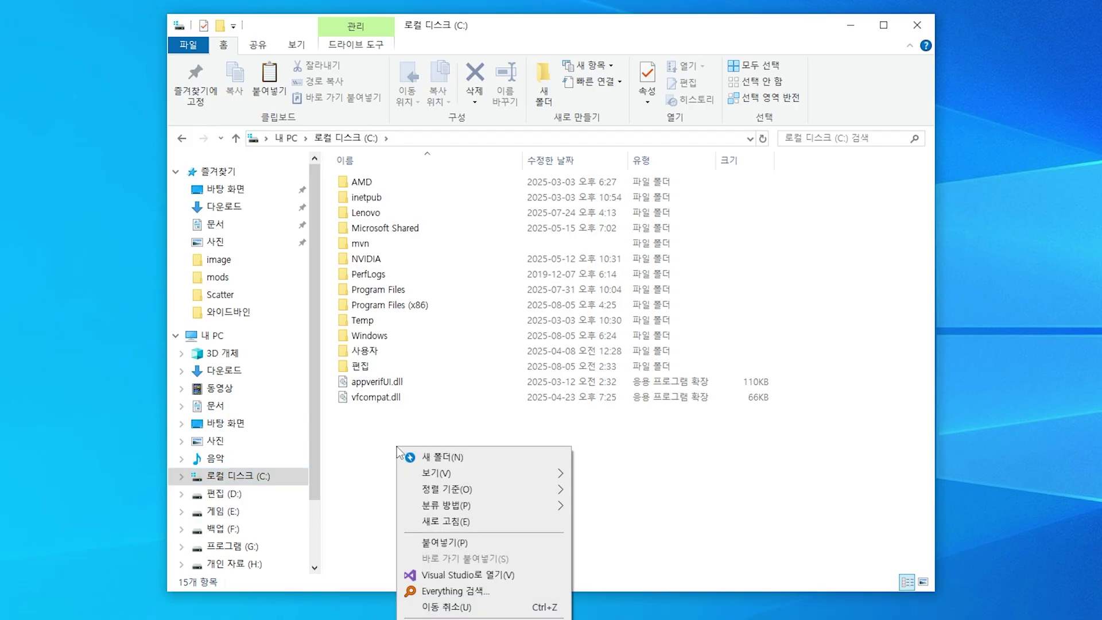
{"action": "left_click", "coordinate": [450, 543]}
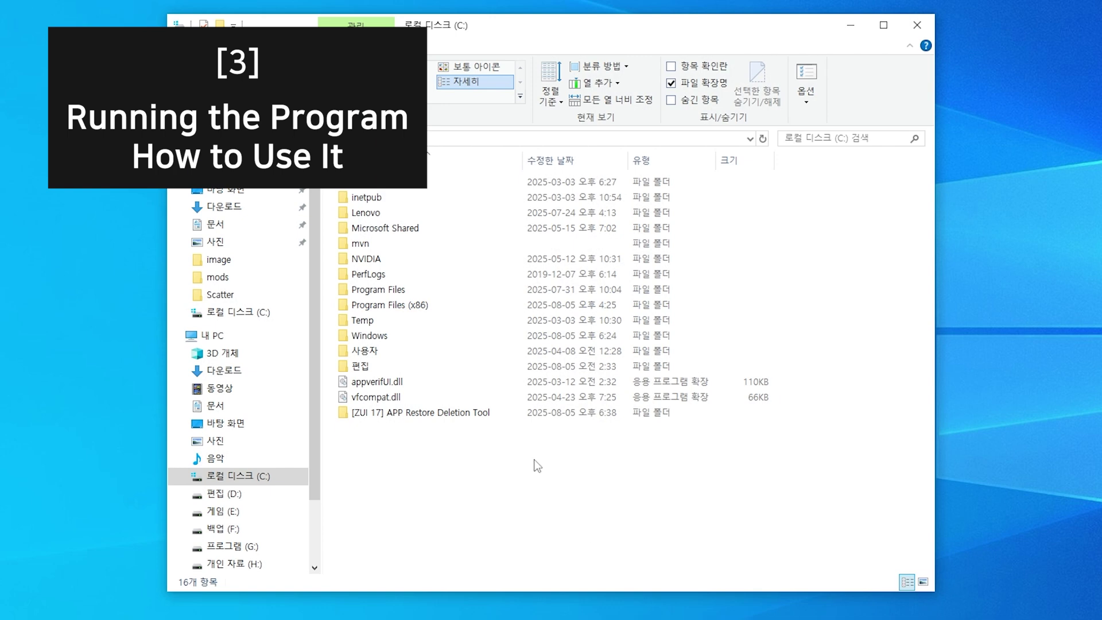
- Run Start (시작).exe from the C: tool folder, bypassing SmartScreen via 추가 정보 and 실행
{"action": "double_click", "coordinate": [507, 418]}
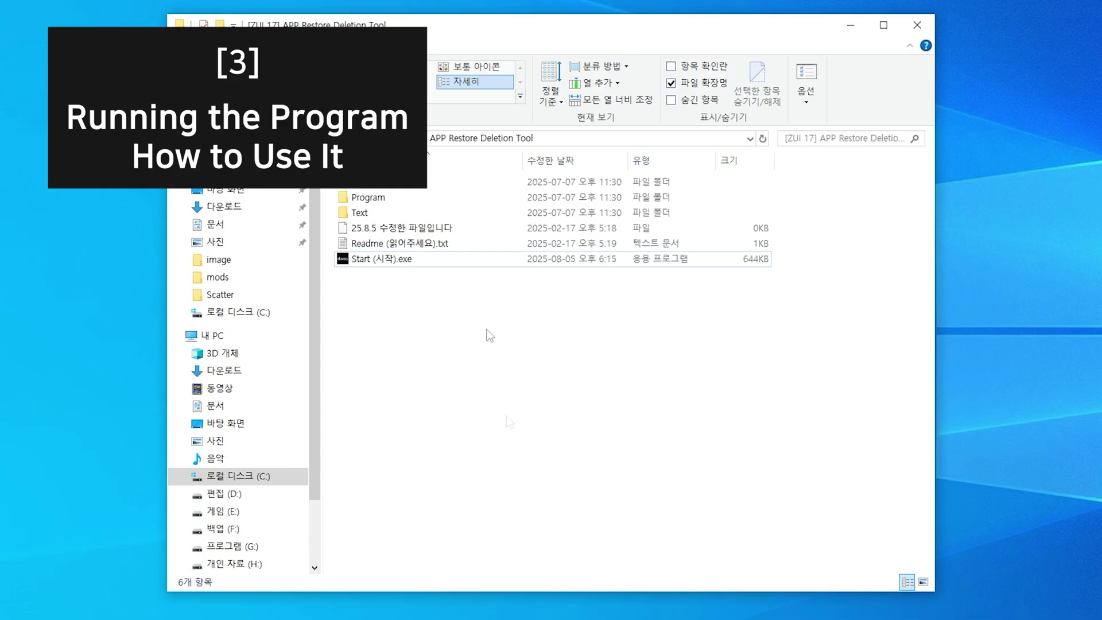
{"action": "double_click", "coordinate": [452, 265]}
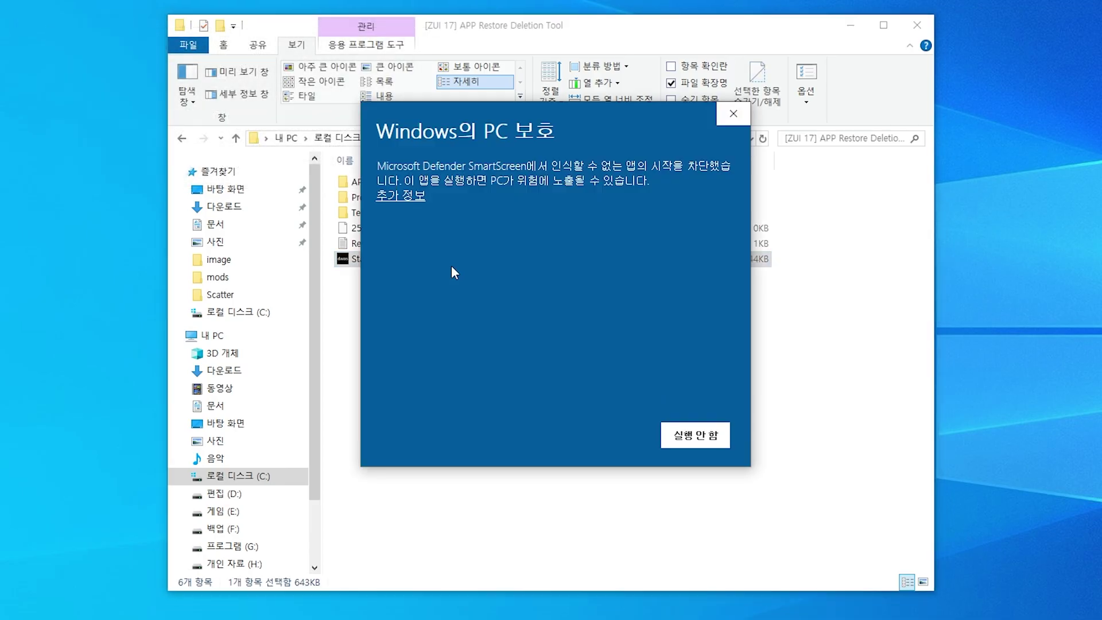
{"action": "left_click", "coordinate": [412, 197]}
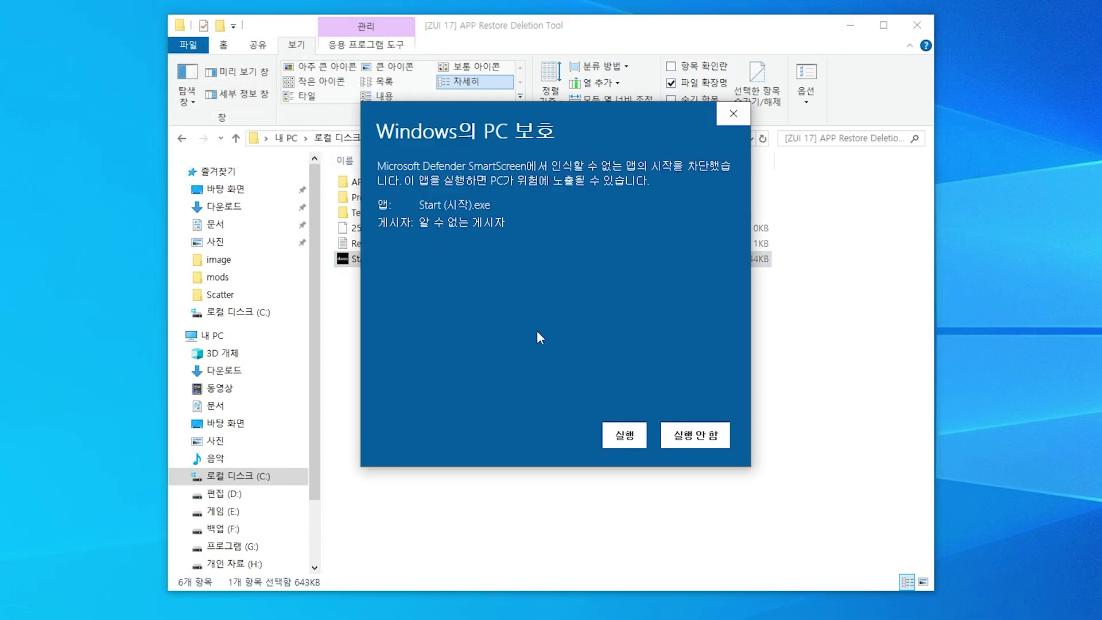
{"action": "left_click", "coordinate": [615, 437]}
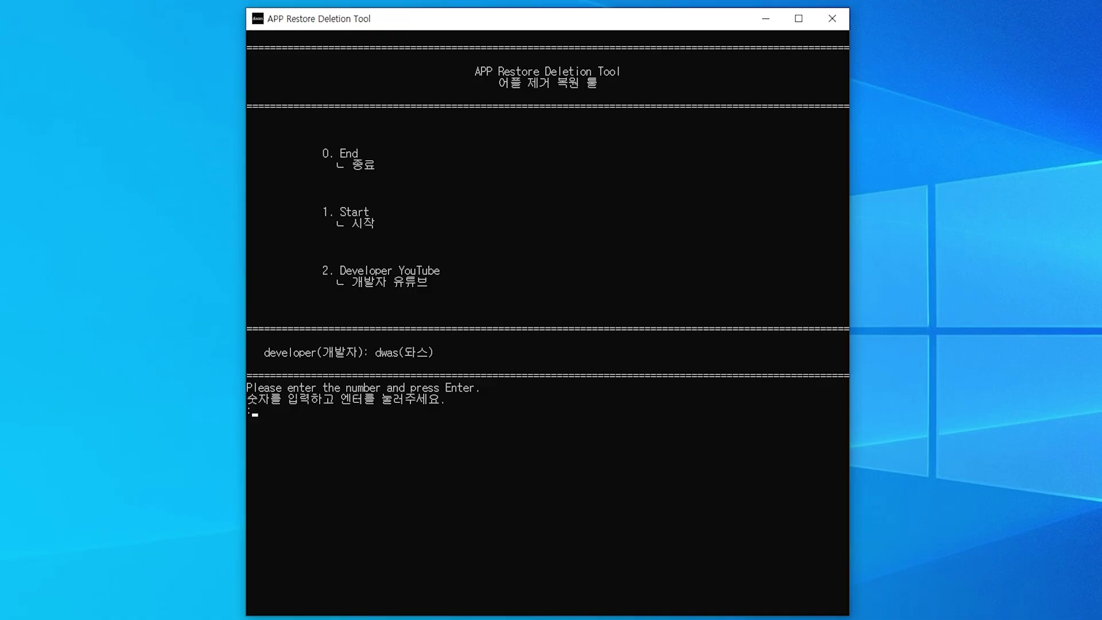
- Start the tool with option 1, read through the legal notice, and accept it with YES
{"action": "type", "text": "1"}
{"action": "key", "text": "Return"}
{"action": "left_click_drag", "start_coordinate": [953, 204], "coordinate": [952, 473]}
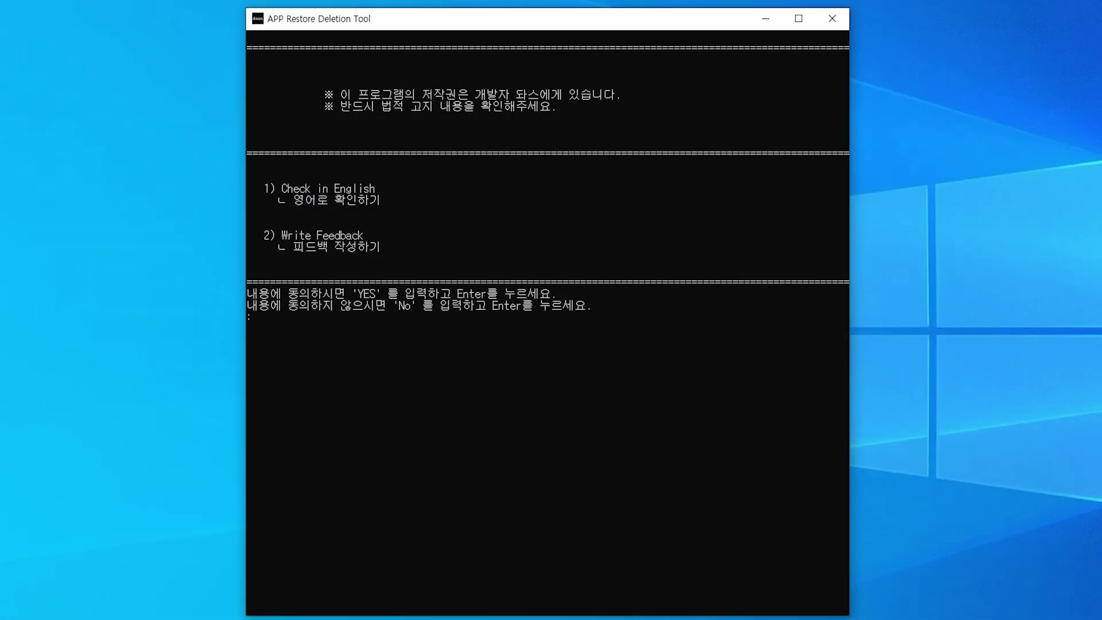
{"action": "type", "text": "YES"}
{"action": "key", "text": "Return"}
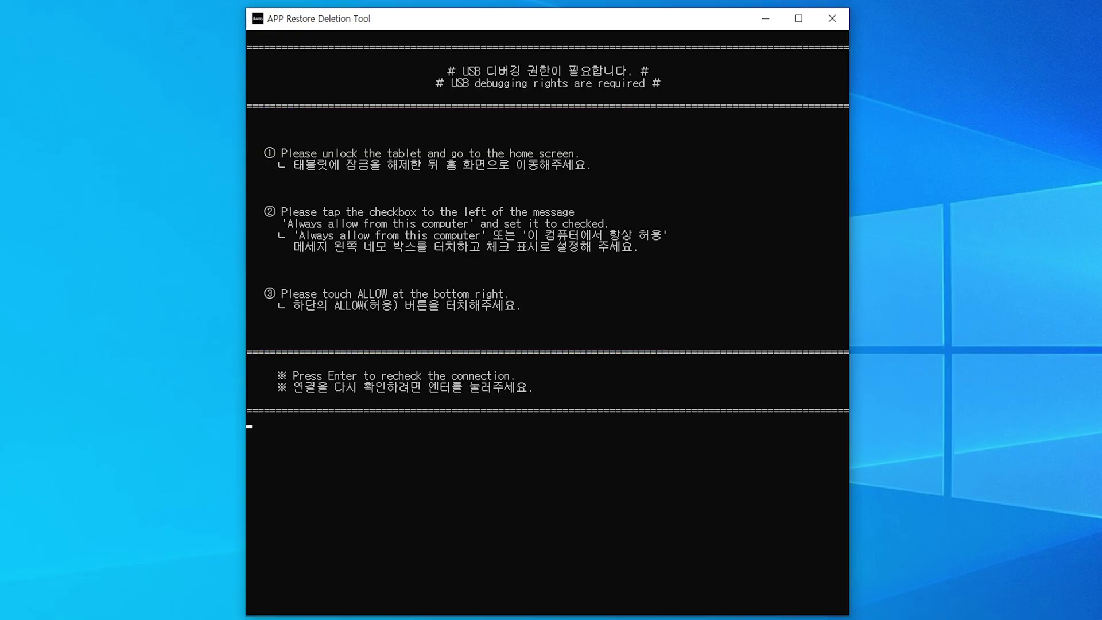
- Recheck the tablet connection, choose landscape mode (5), and skip the YouTube subscription prompt (2)
{"action": "key", "text": "Return"}
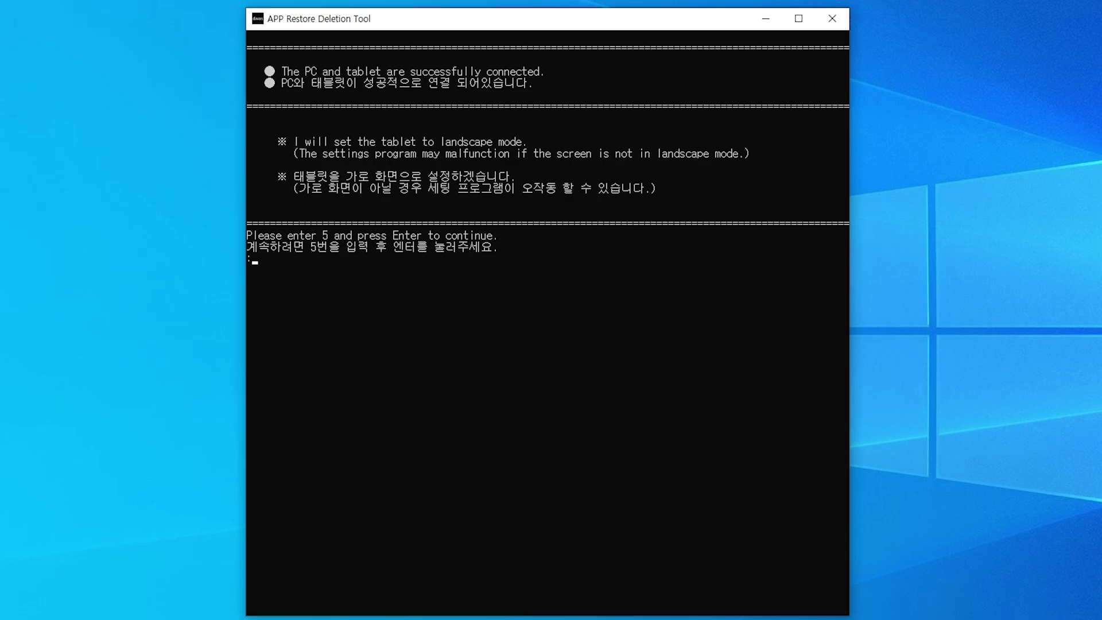
{"action": "type", "text": "5"}
{"action": "key", "text": "Return"}
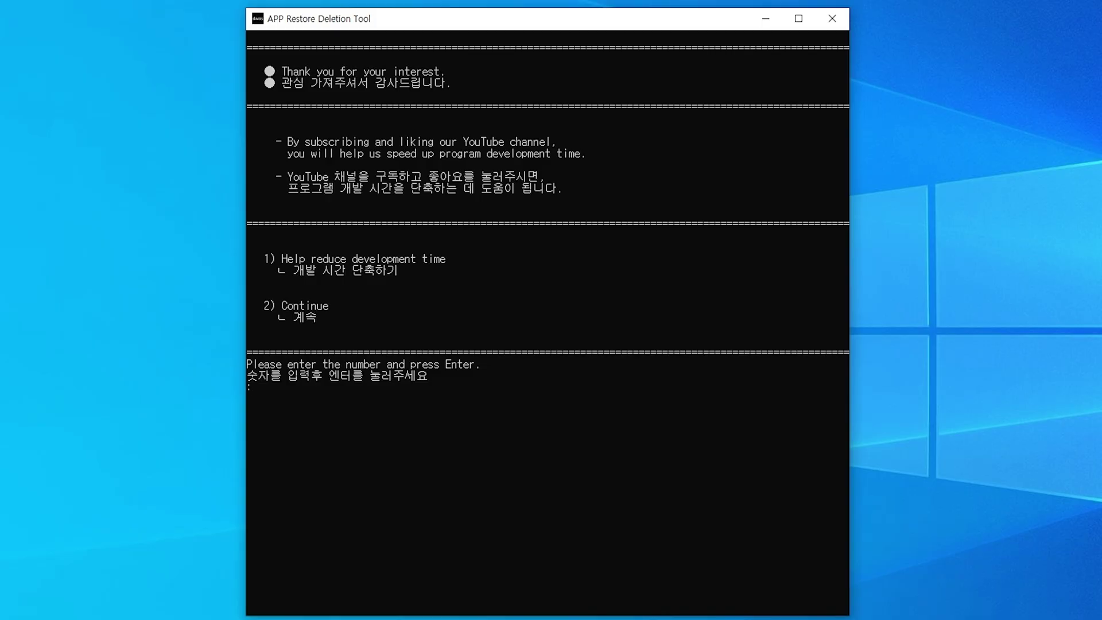
{"action": "type", "text": "2"}
{"action": "key", "text": "Return"}
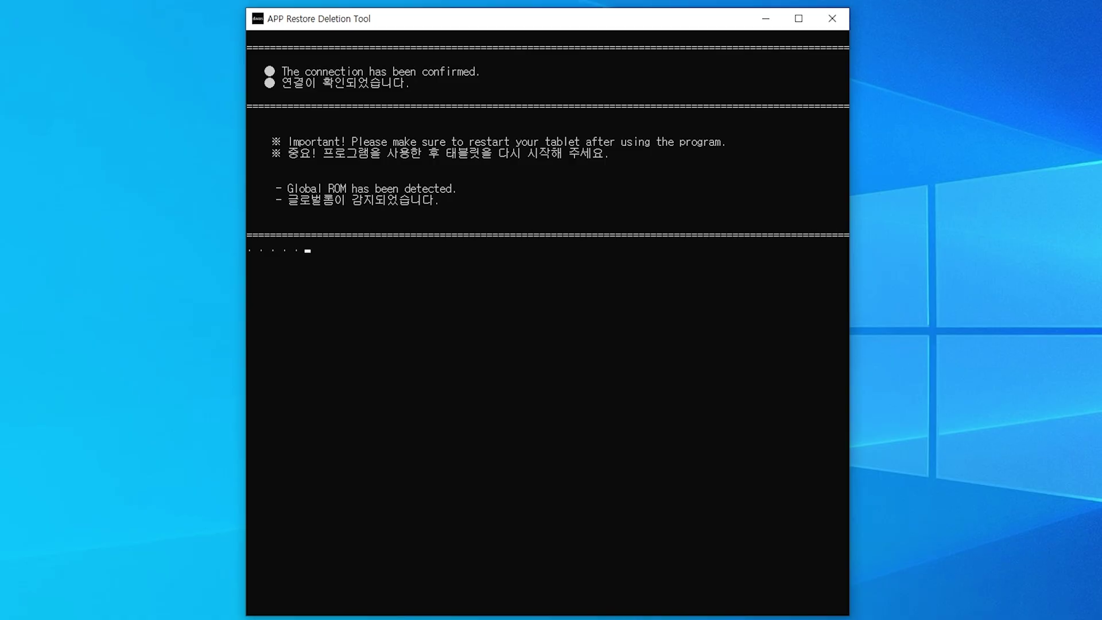
- Open the app list with option 8 and page through the Google Apps pages with 0
{"action": "type", "text": "8"}
{"action": "key", "text": "Return"}
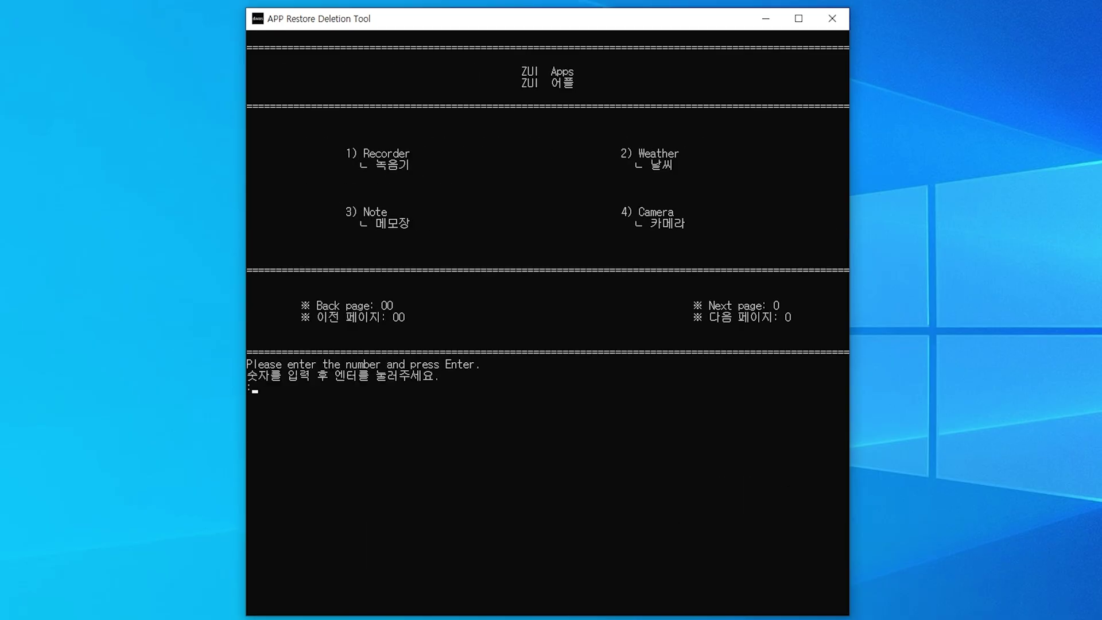
{"action": "type", "text": "0"}
{"action": "key", "text": "Return"}
{"action": "type", "text": "0"}
{"action": "key", "text": "Return"}
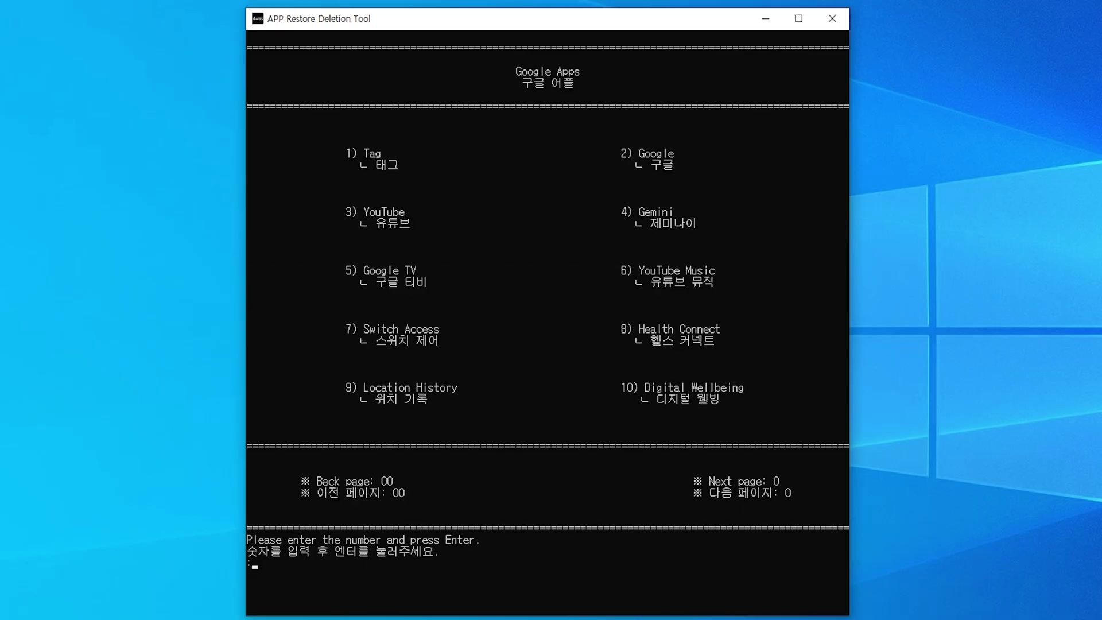
{"action": "type", "text": "0"}
{"action": "key", "text": "Return"}
{"action": "type", "text": "0"}
{"action": "key", "text": "Return"}
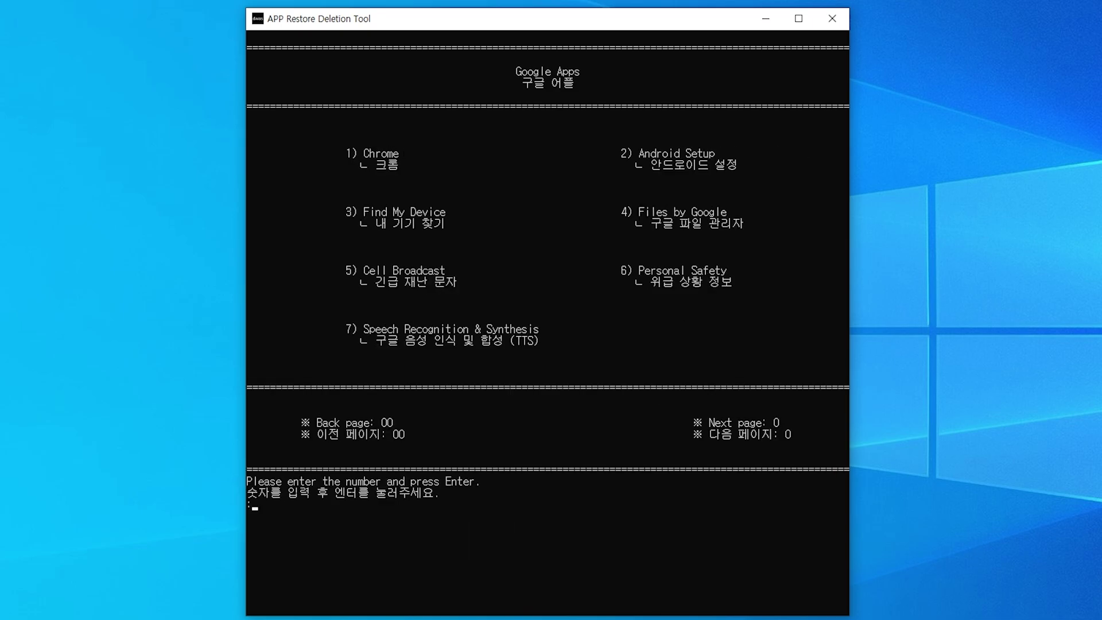
- Advance past the App recommendations pages to the Lenovo Apps page
{"action": "type", "text": "0"}
{"action": "key", "text": "Return"}
{"action": "type", "text": "0"}
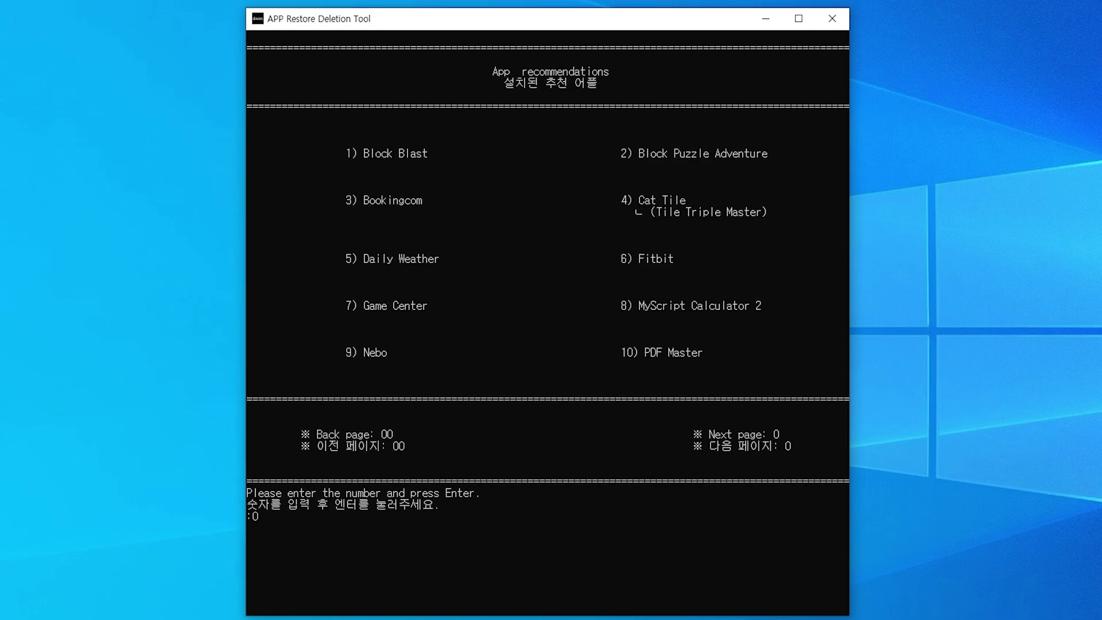
{"action": "key", "text": "Return"}
{"action": "type", "text": "0"}
{"action": "key", "text": "Return"}
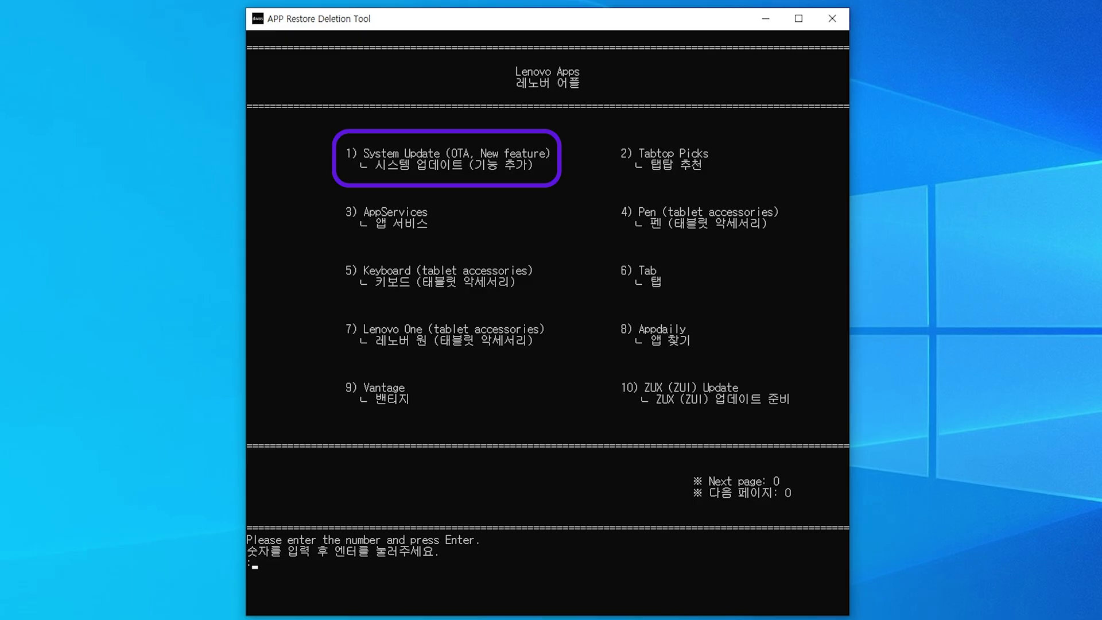
- Select System Update (1) and choose Remove or Disable (2), then scroll the tablet's Settings sidebar
{"action": "type", "text": "1"}
{"action": "key", "text": "Return"}
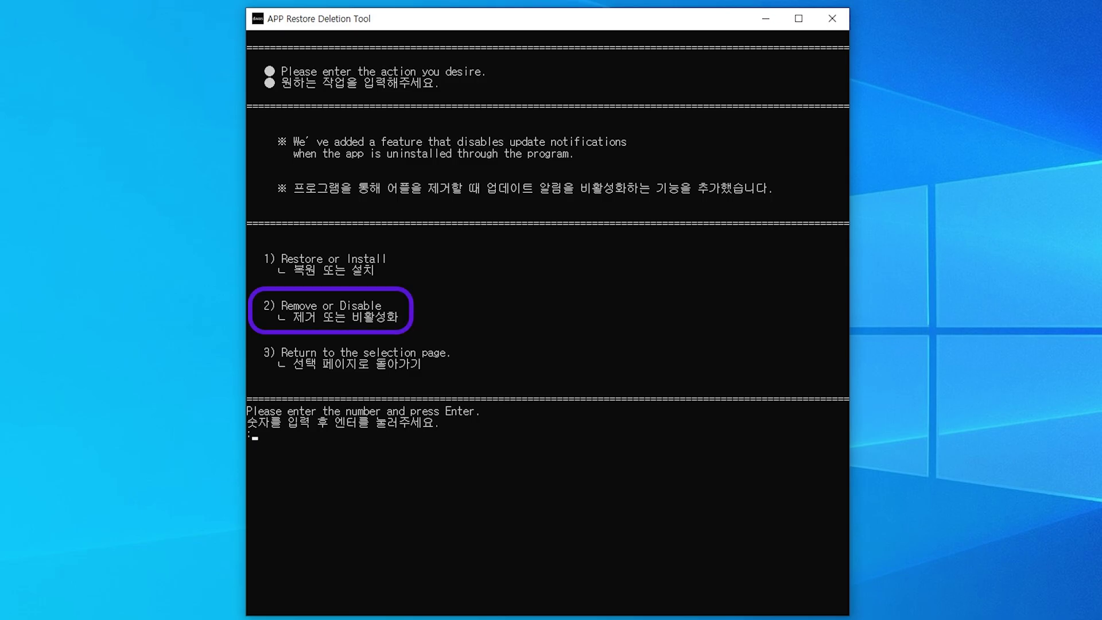
{"action": "type", "text": "2"}
{"action": "key", "text": "Return"}
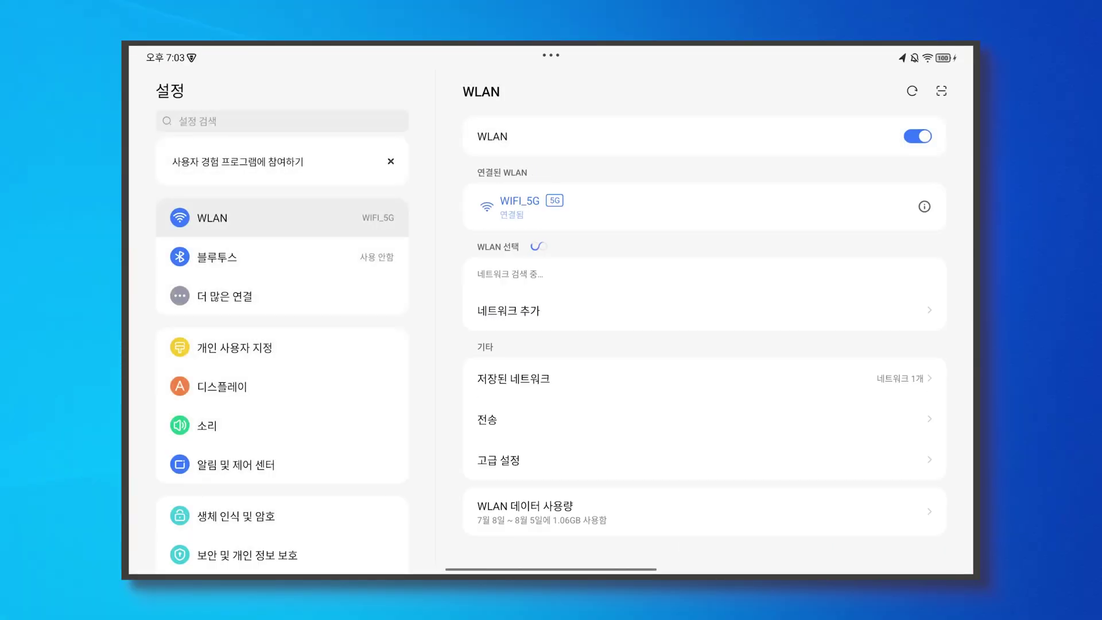
{"action": "mouse_move", "coordinate": [303, 379]}
{"action": "left_mouse_down"}
{"action": "mouse_move", "coordinate": [304, 221]}
{"action": "mouse_move", "coordinate": [315, 178]}
{"action": "left_mouse_up"}
{"action": "left_click_drag", "start_coordinate": [308, 423], "coordinate": [286, 178]}
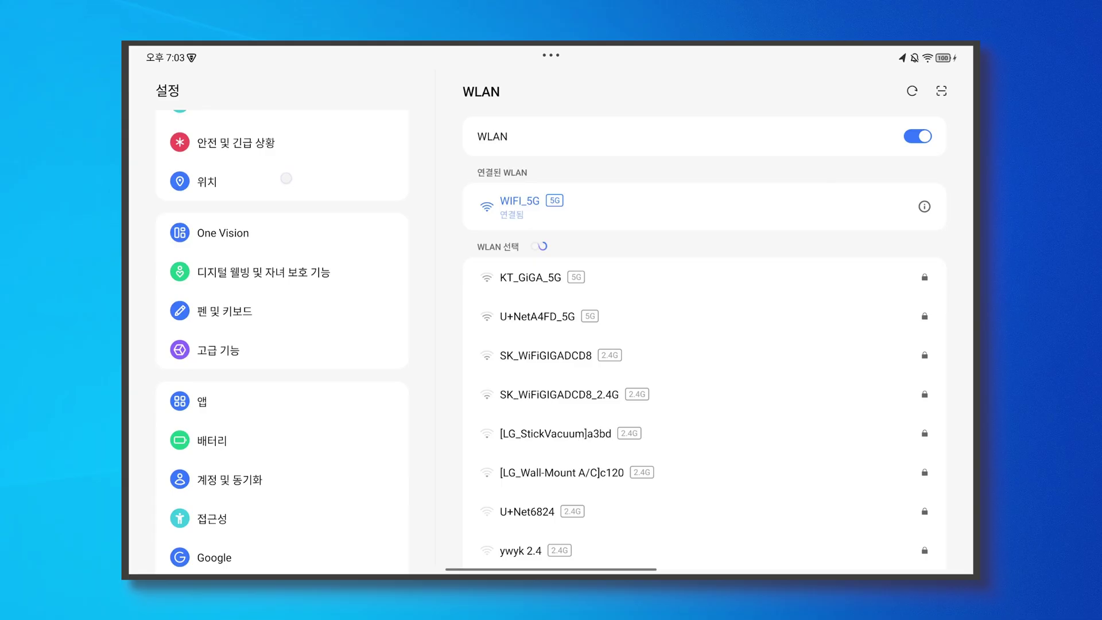
- Scroll the Settings sidebar and open 기기 정보 (device information)
{"action": "left_click_drag", "start_coordinate": [331, 384], "coordinate": [315, 173]}
{"action": "left_click", "coordinate": [300, 541]}
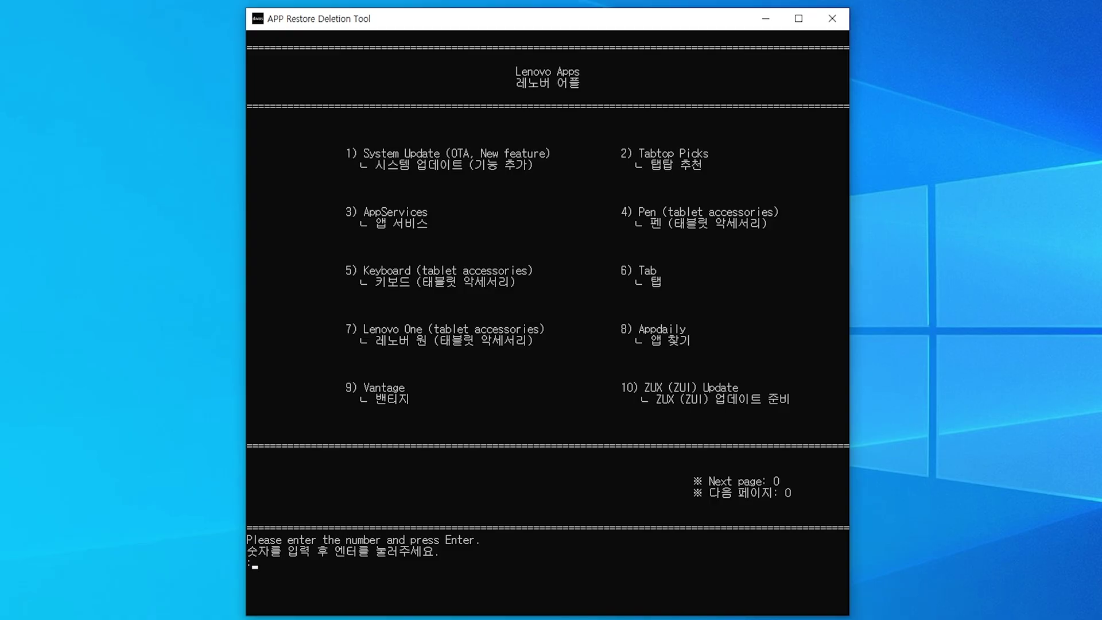
- Select System Update (1) and choose Restore or Install (1) to bring it back
{"action": "type", "text": "1"}
{"action": "key", "text": "Return"}
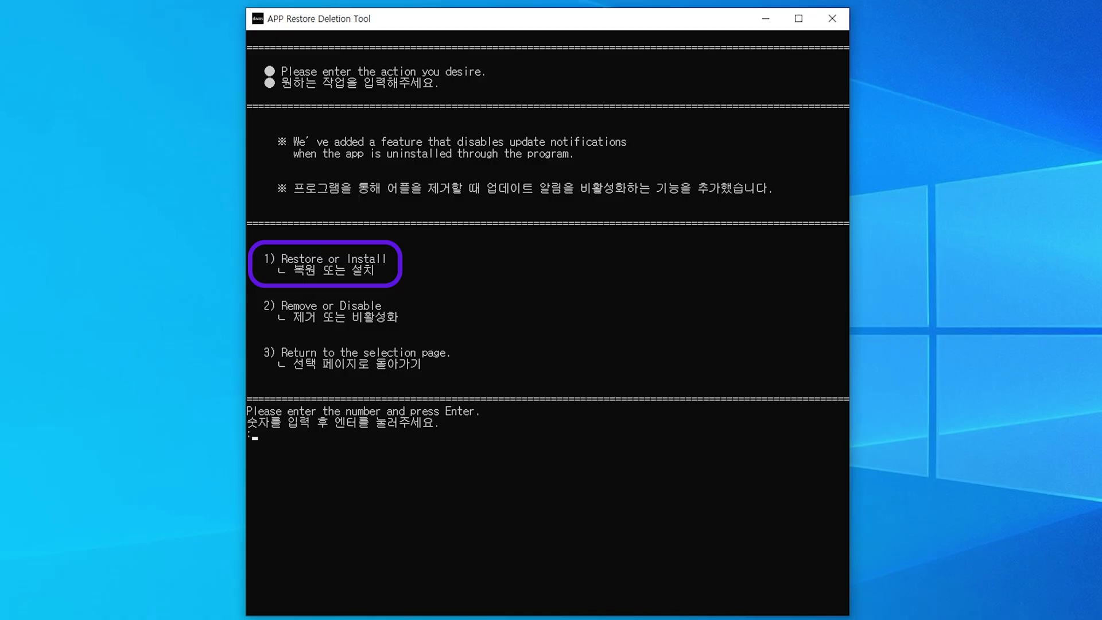
{"action": "type", "text": "1"}
{"action": "key", "text": "Return"}
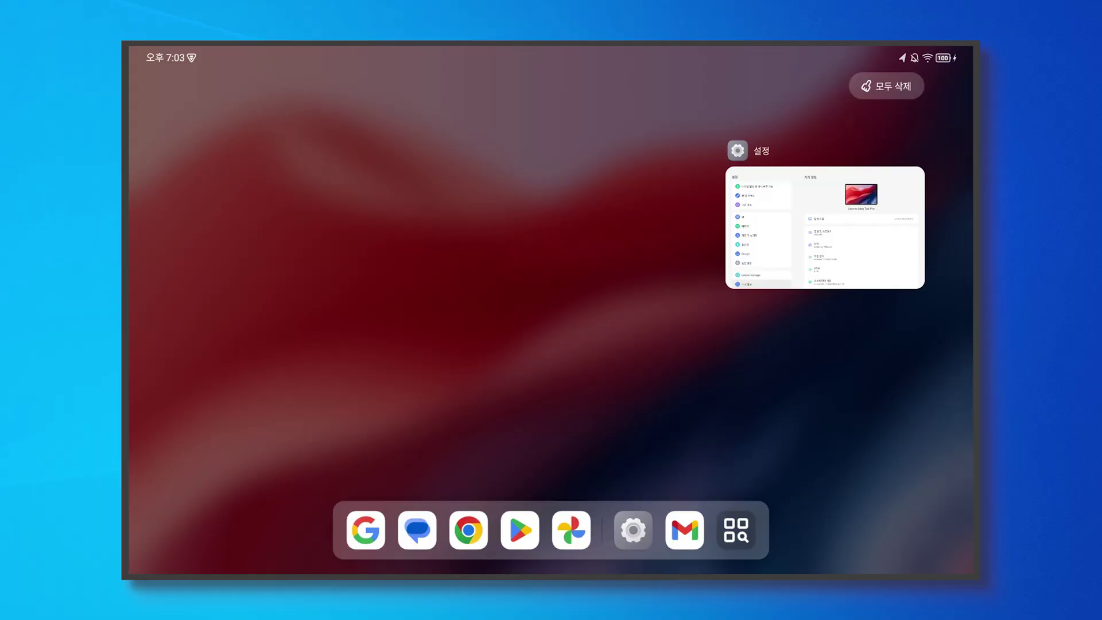
- Reopen Settings from recents and check 기기 정보 shows System Update at version 17.0.04.088
{"action": "left_click", "coordinate": [865, 195]}
{"action": "left_click", "coordinate": [638, 532]}
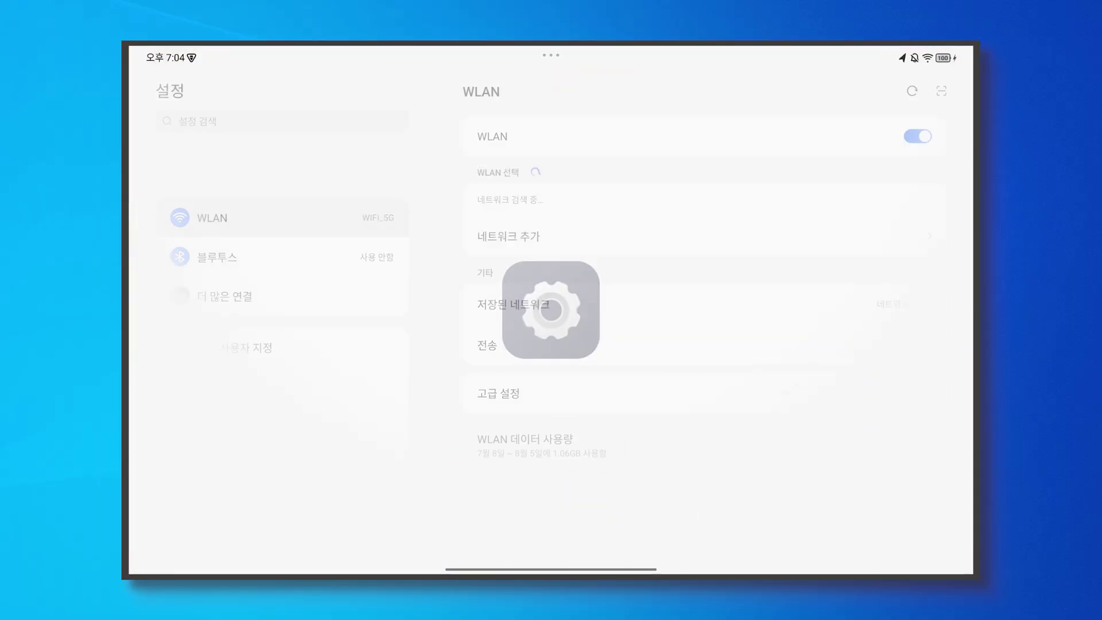
{"action": "scroll", "coordinate": [270, 315], "scroll_direction": "down", "scroll_amount": 10}
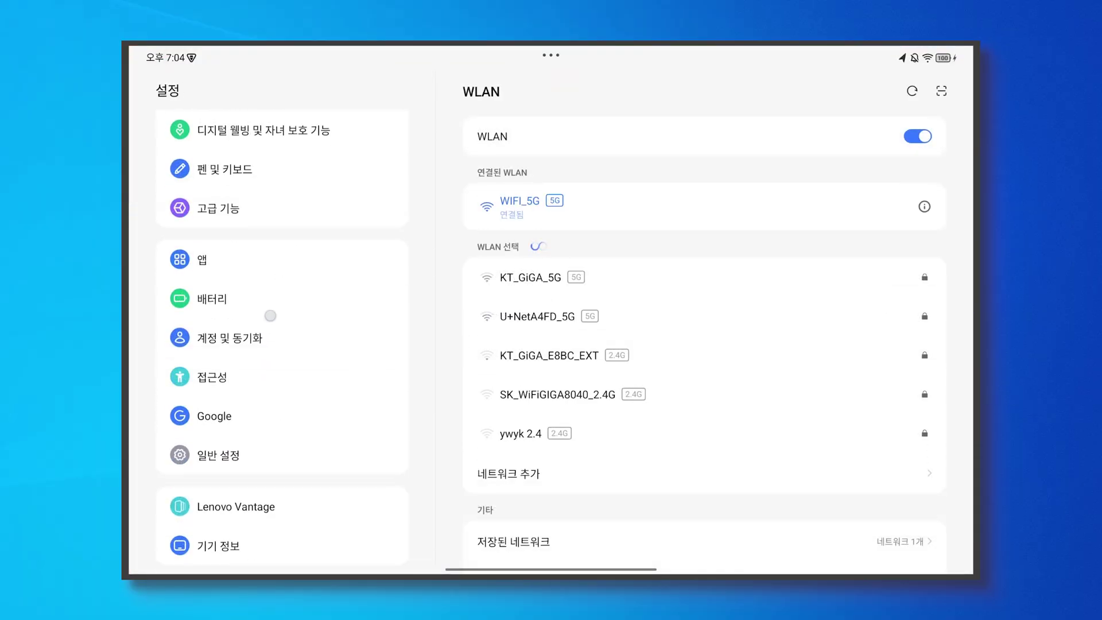
{"action": "left_click", "coordinate": [298, 548]}
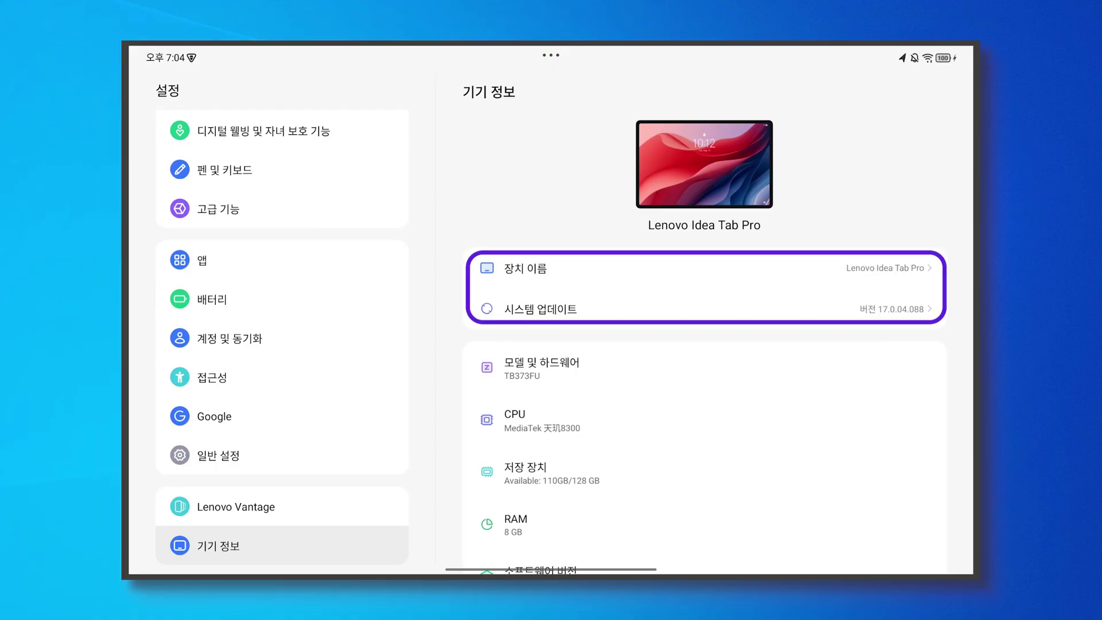